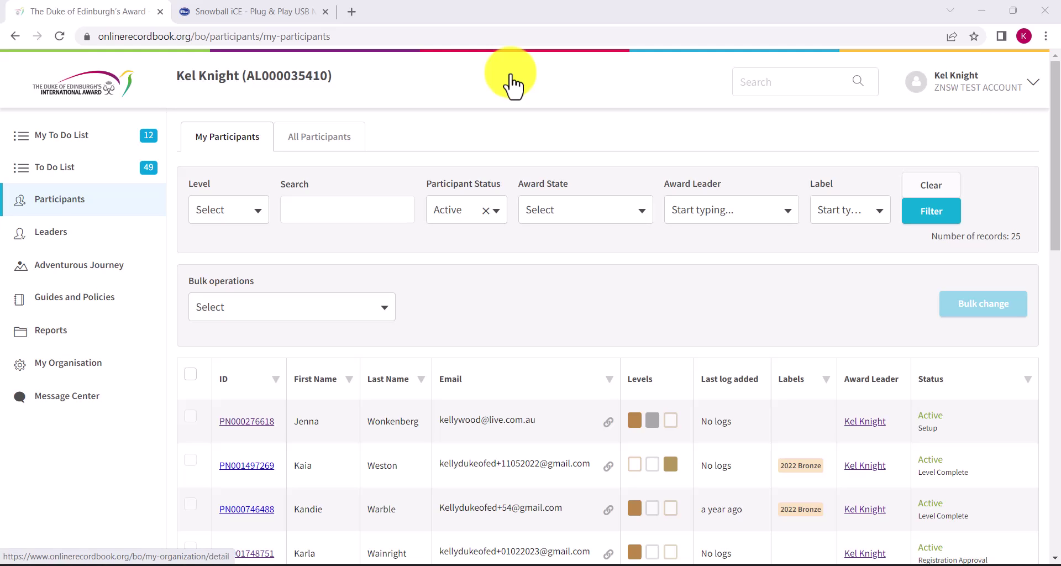
- Create an organisation label named "2023 Bronze" with the description "Bronze registrations accepted in 2023"
click(70, 367)
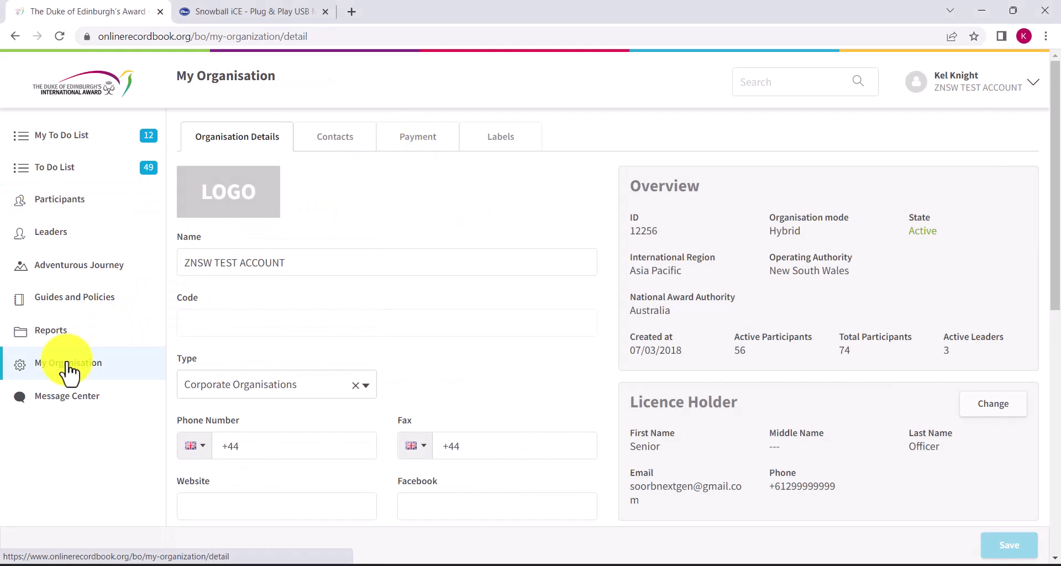
click(506, 145)
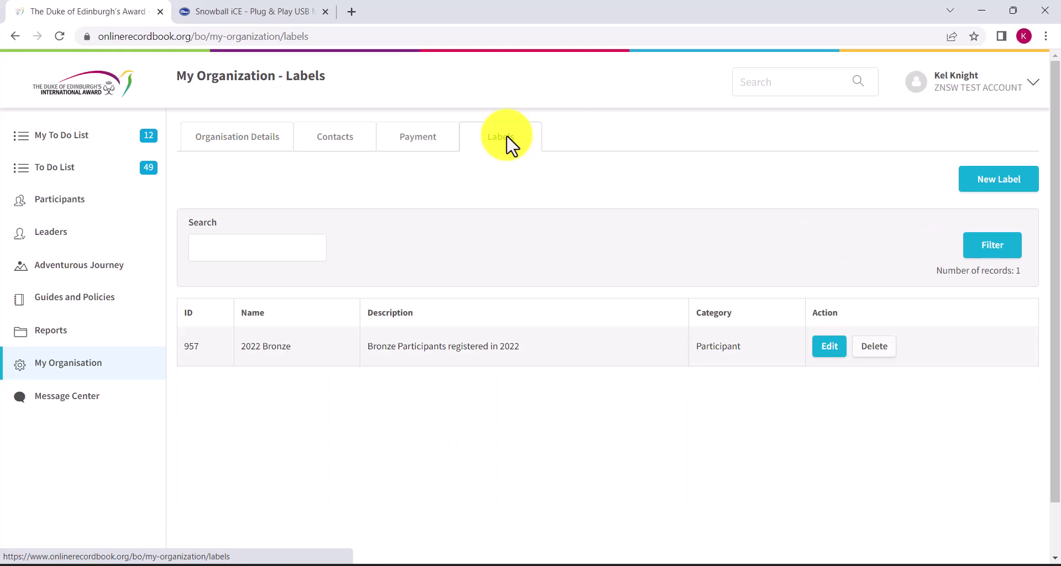
click(1012, 201)
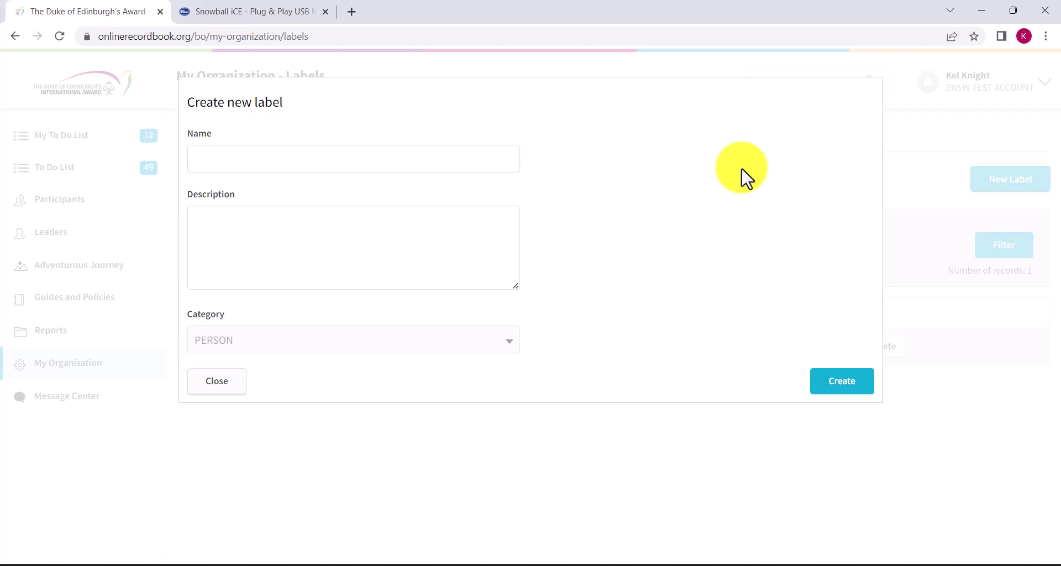
click(227, 159)
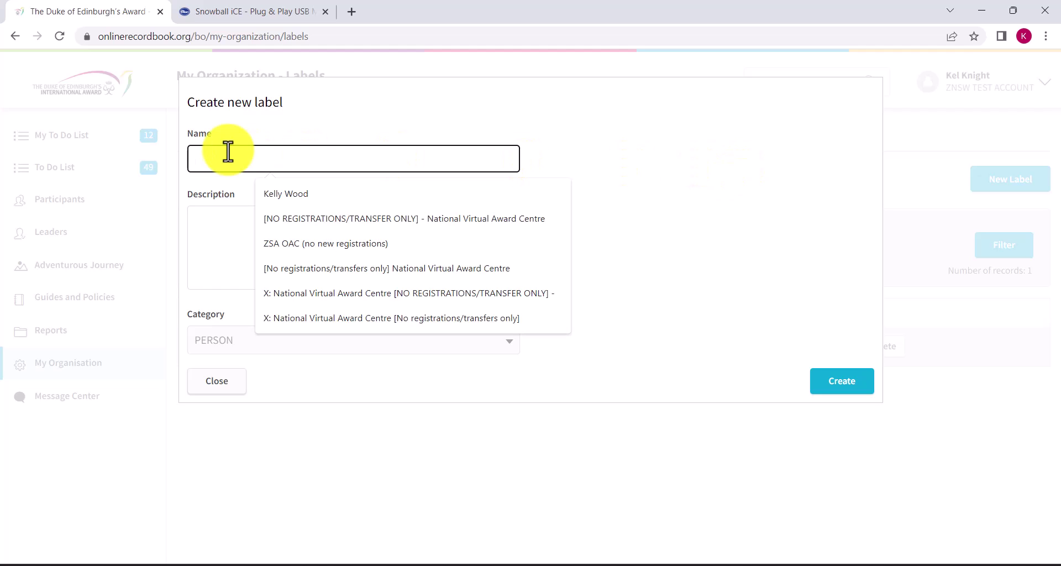
text(2023)
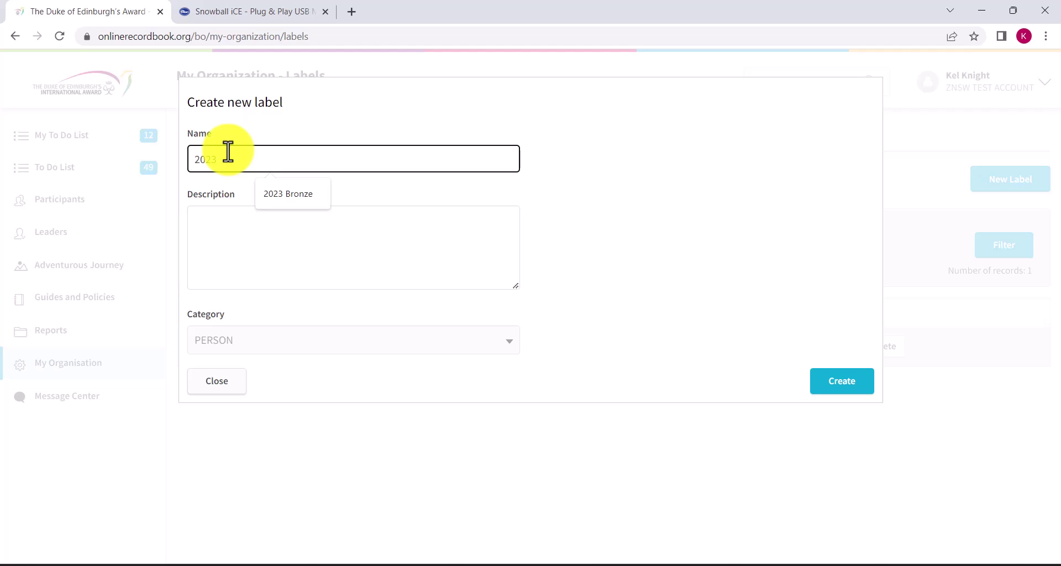
text( Bronze)
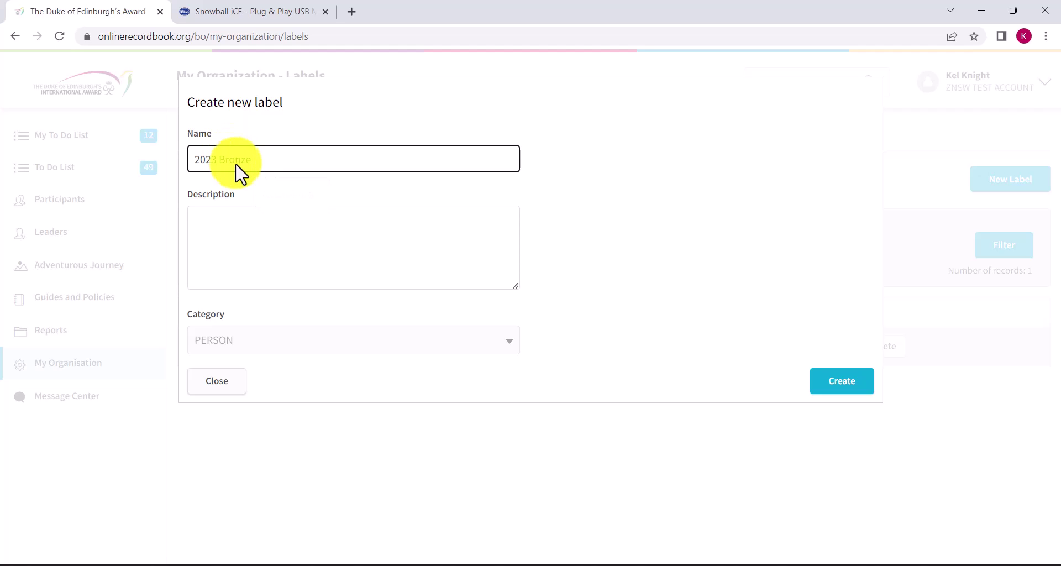
click(264, 215)
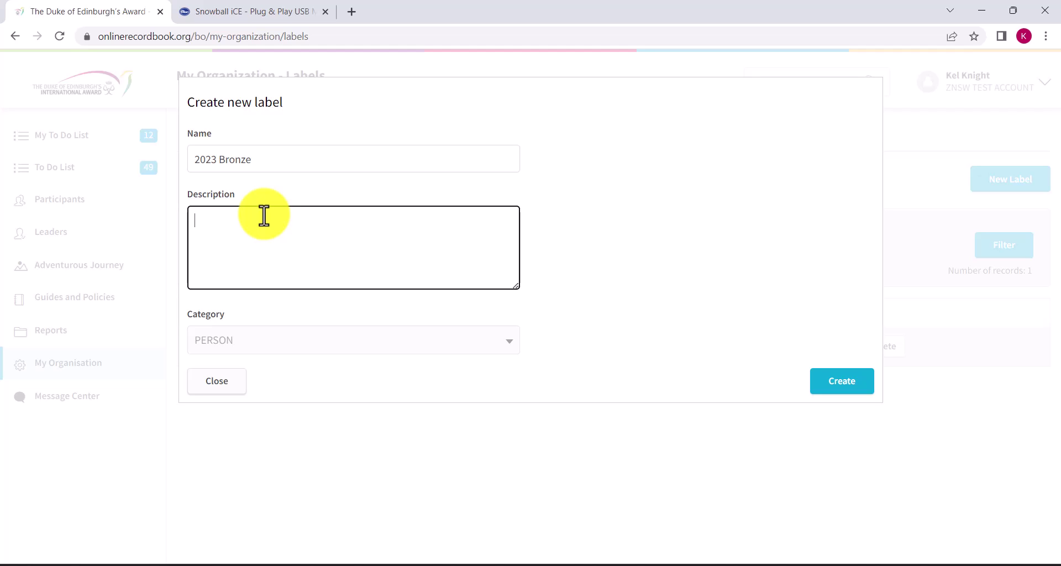
text(Bronze registrations accepted in 2023)
click(625, 326)
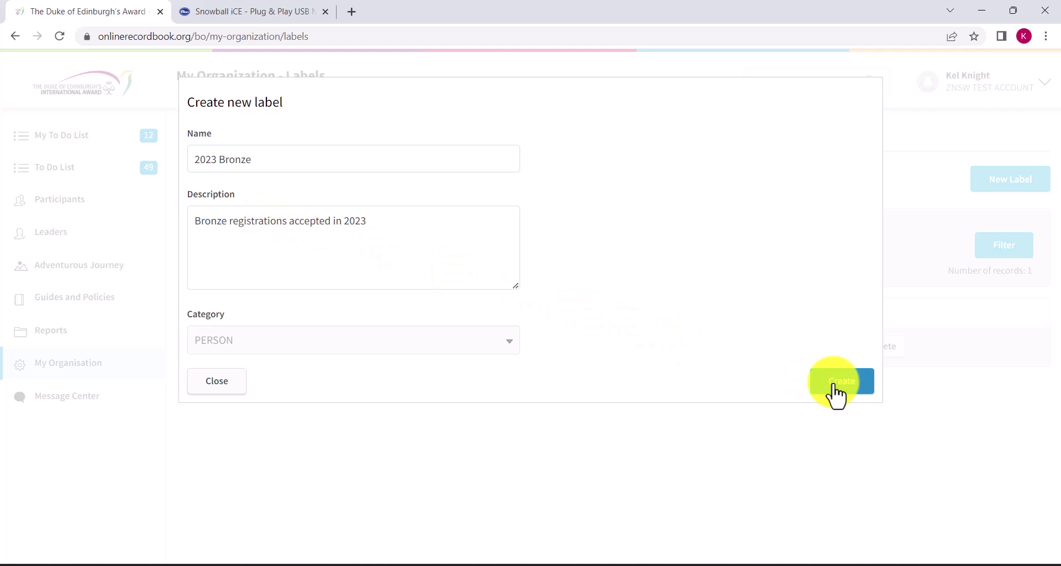
click(836, 384)
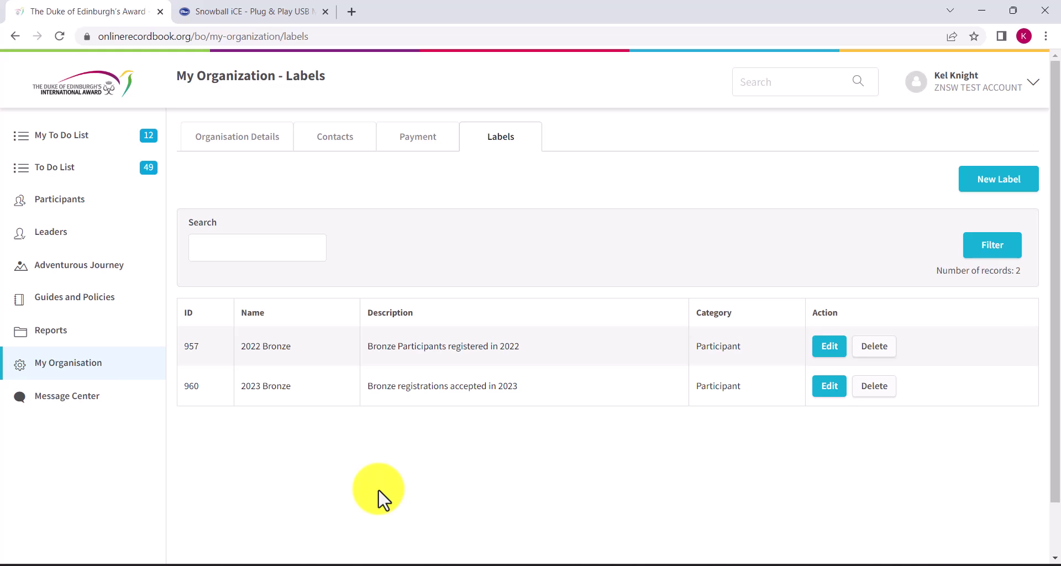
- Set the bulk operation for the participant registrations in the To Do List to Assign Labels
click(63, 179)
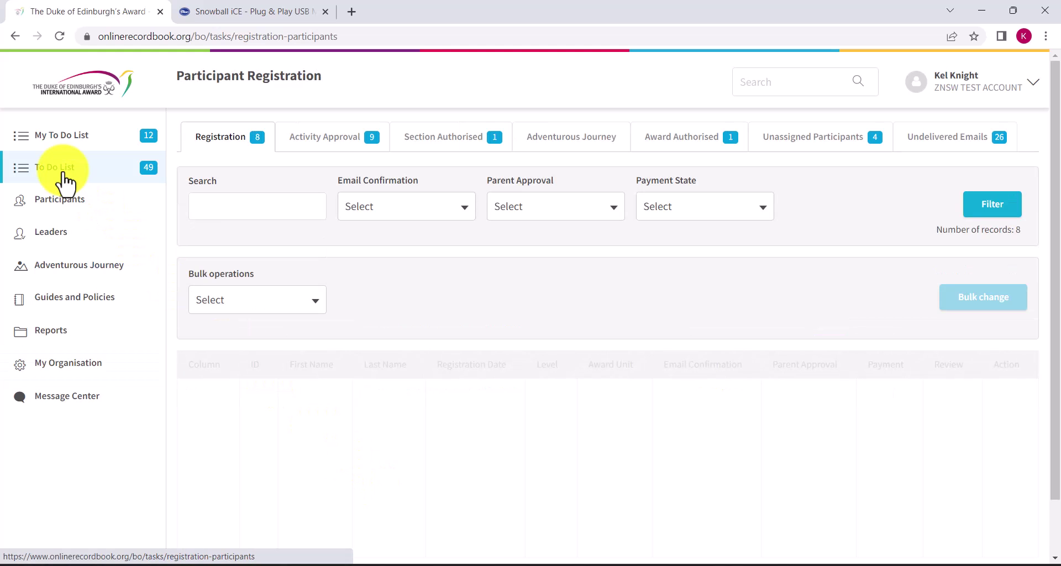
click(57, 209)
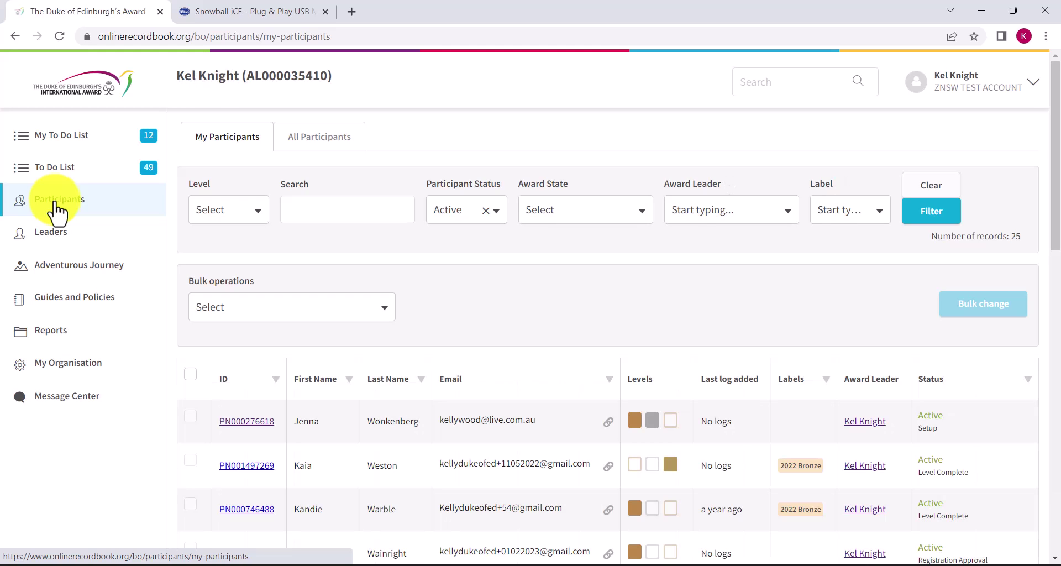
click(65, 176)
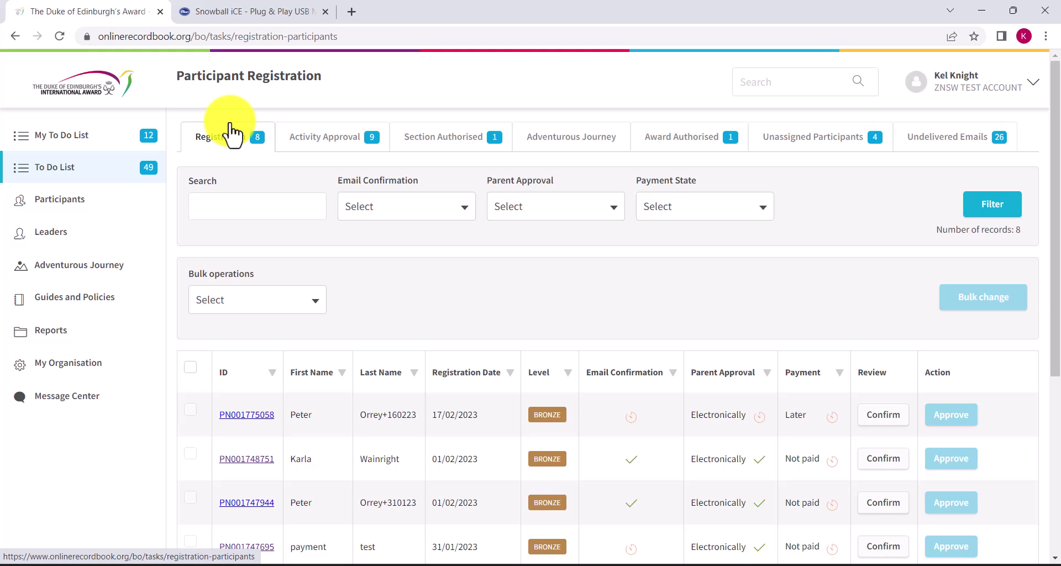
click(256, 304)
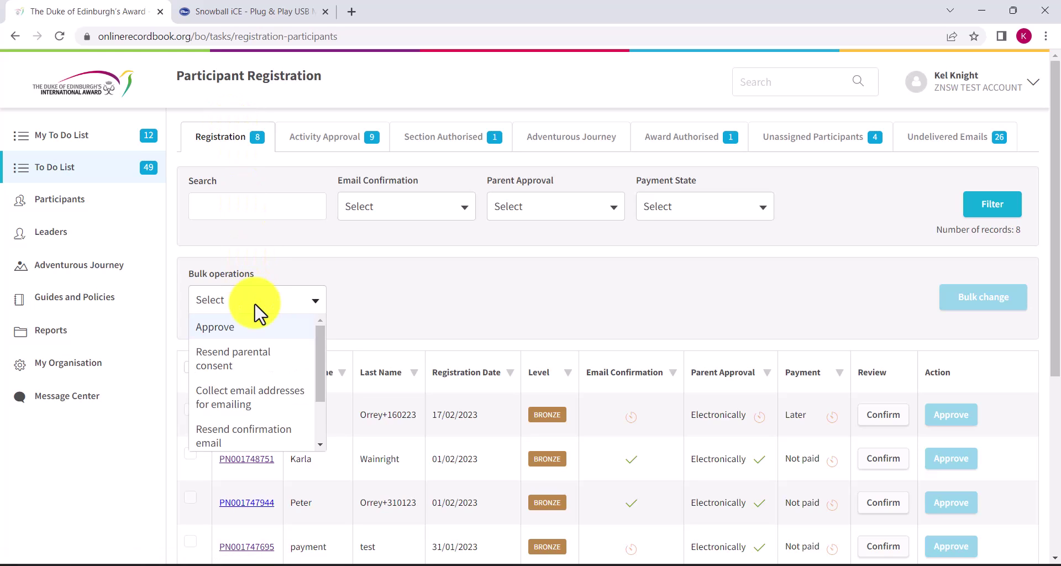
scroll(251, 376, down, 3)
click(259, 438)
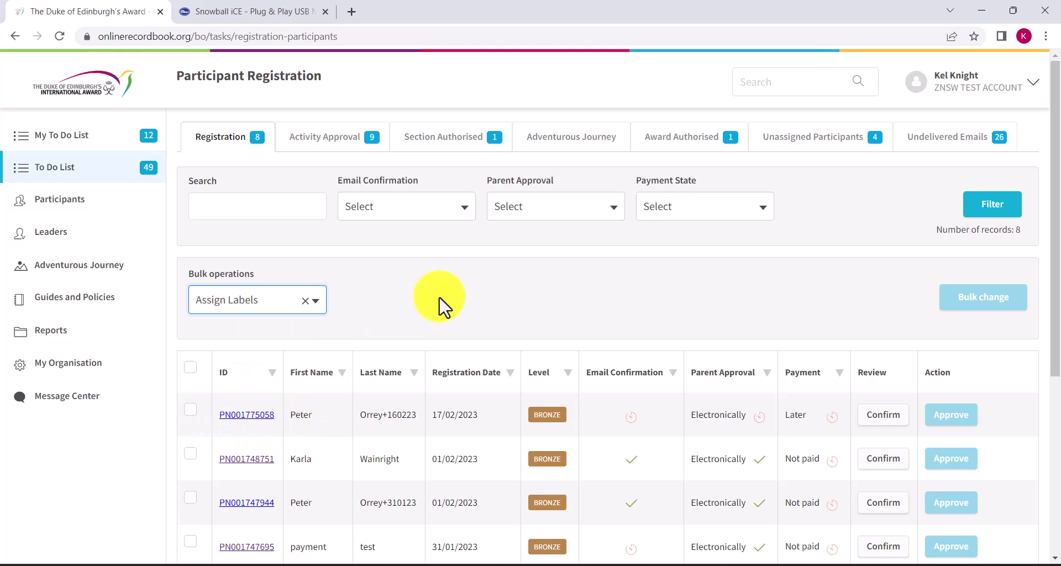
- Bulk-assign the 2023 Bronze label to the registrations in the second, sixth and eighth rows and dismiss the results
scroll(441, 307, down, 5)
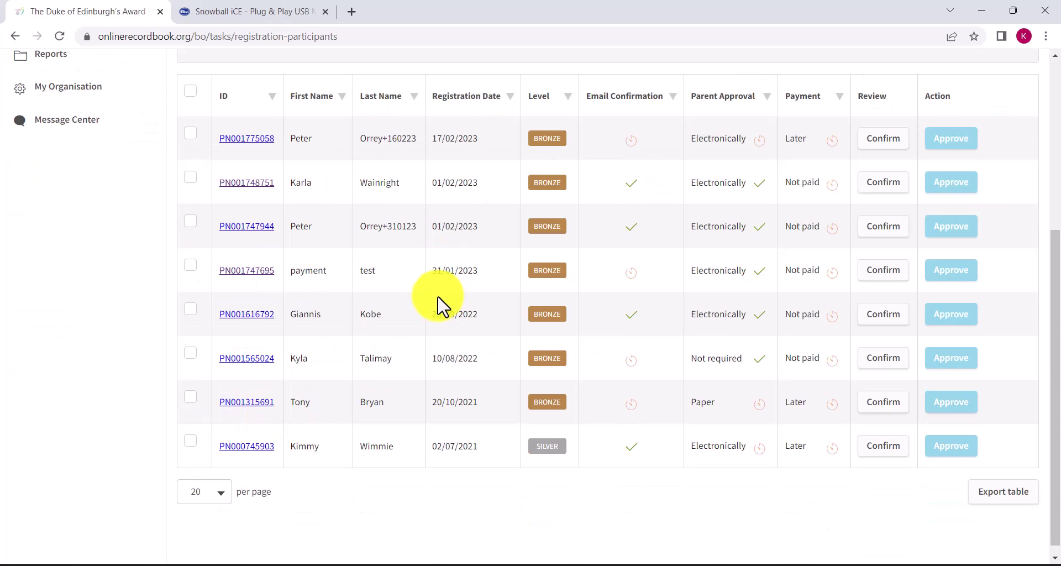
click(190, 177)
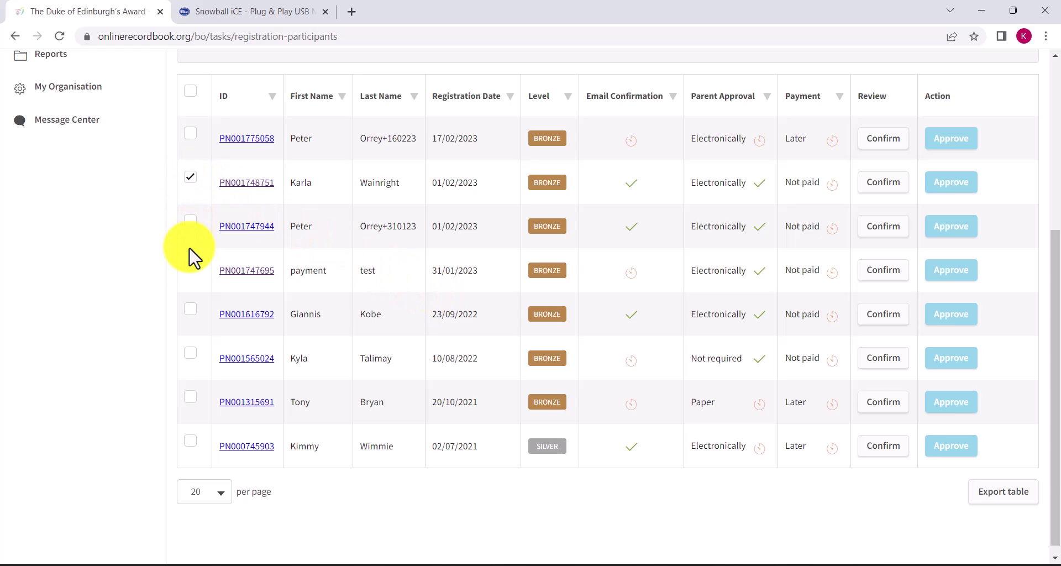
click(192, 355)
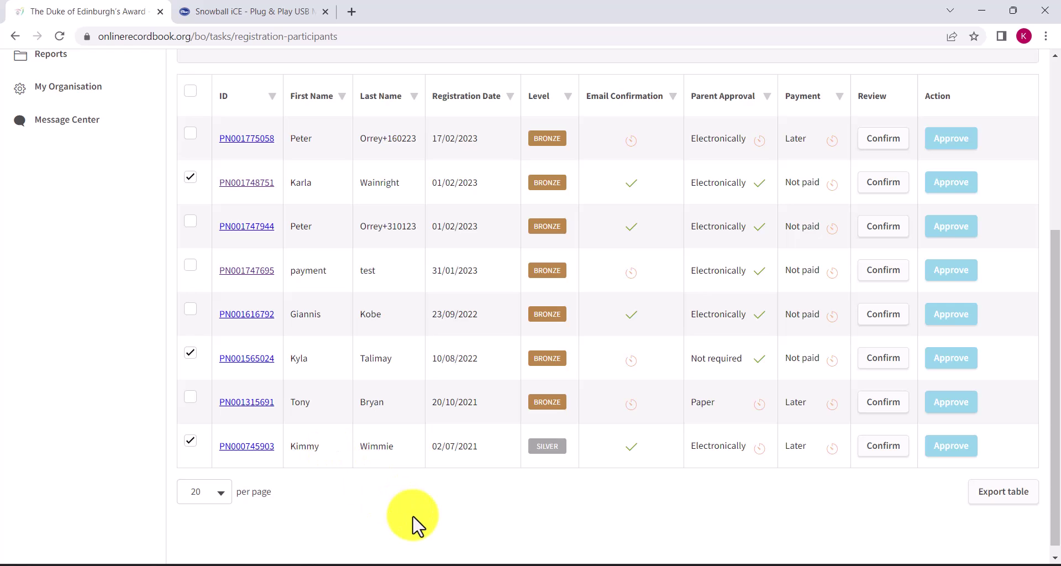
scroll(412, 525, up, 5)
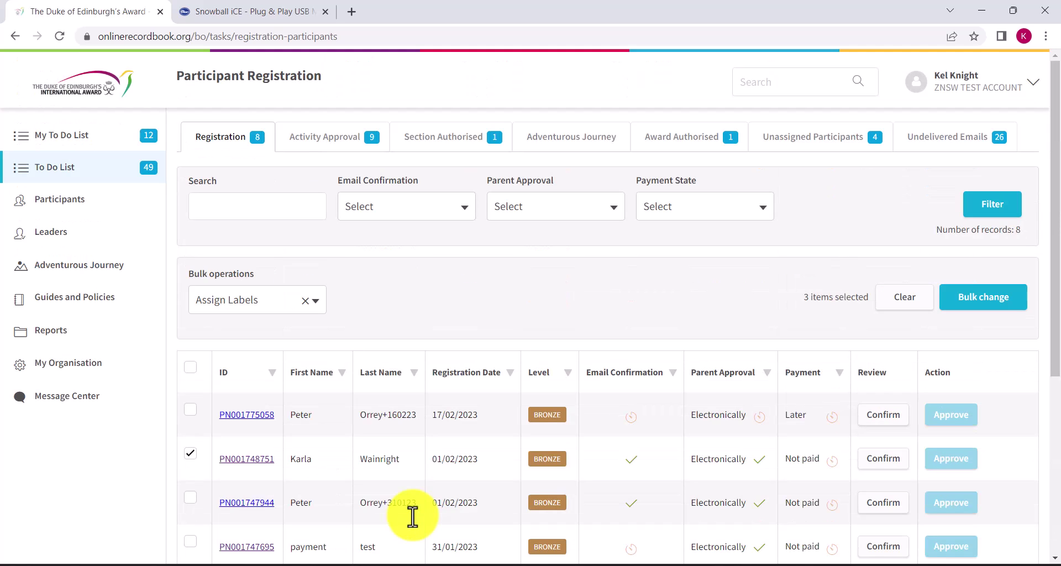
click(1009, 308)
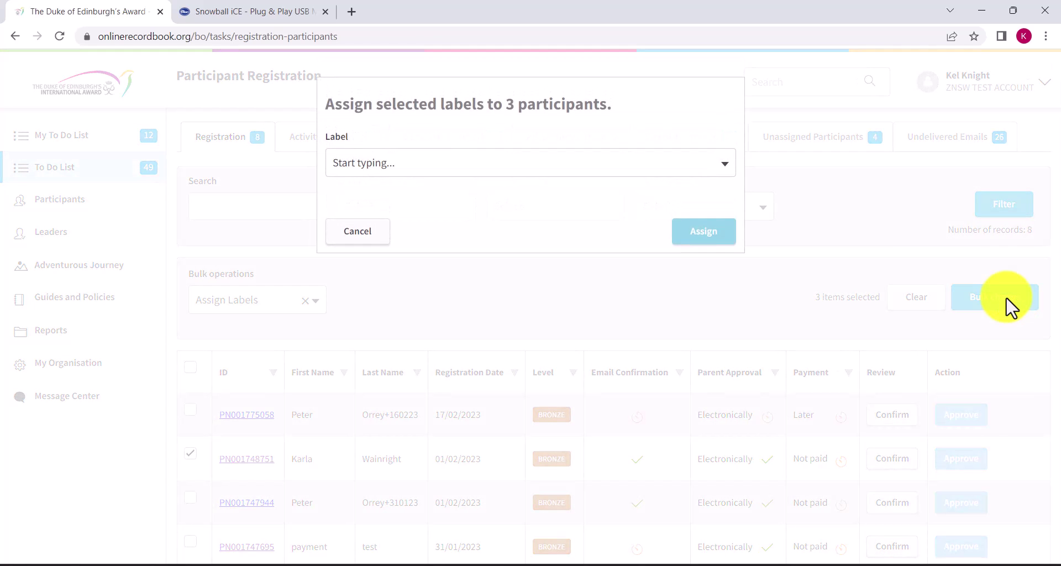
click(491, 167)
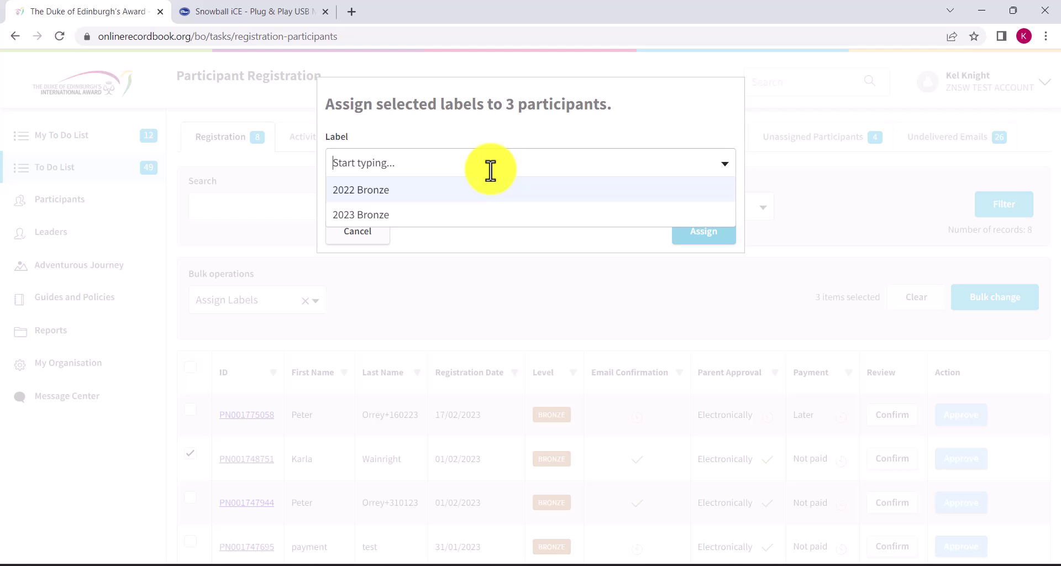
click(473, 216)
click(705, 239)
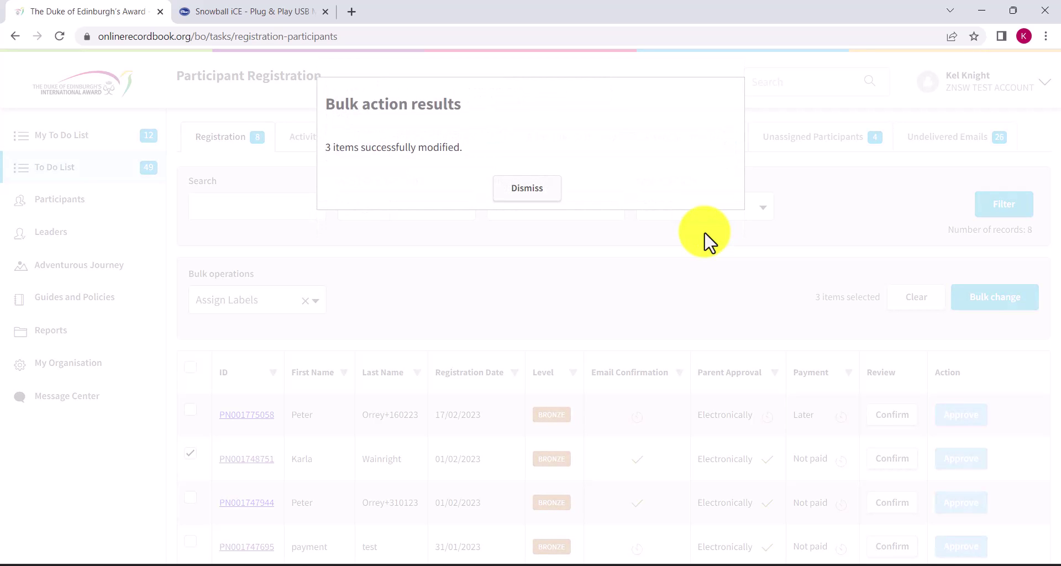
click(530, 189)
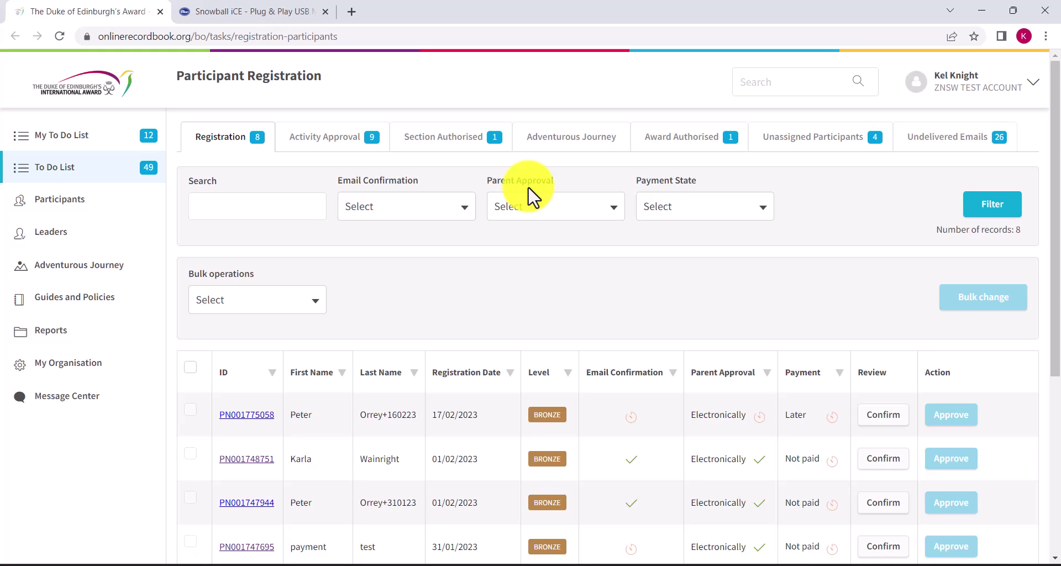
- In the My Participants list, bulk-assign the 2023 Bronze label to the participants in the fifth, sixth and seventh rows
click(82, 211)
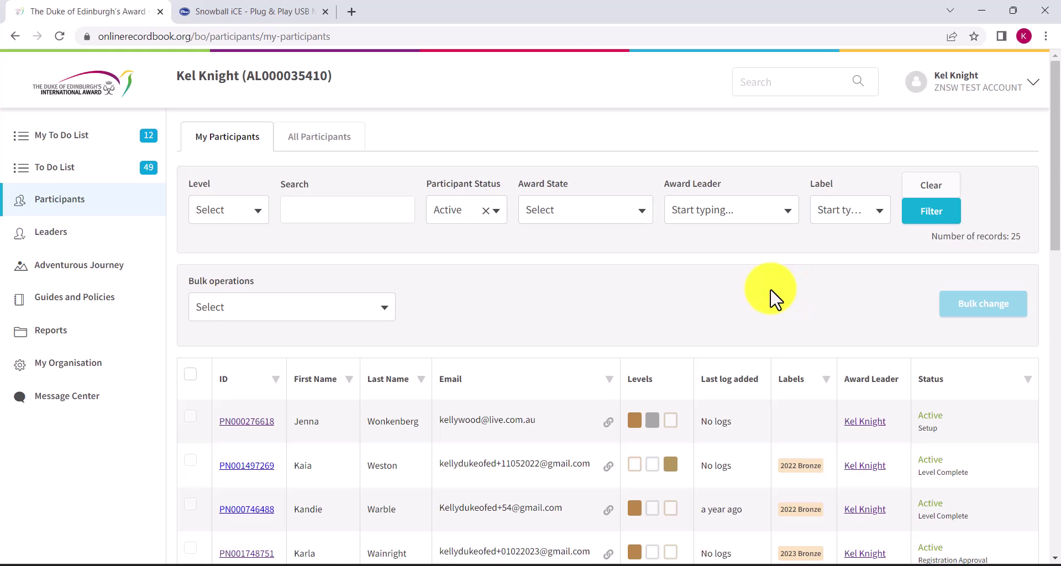
click(325, 312)
scroll(313, 332, down, 3)
click(266, 395)
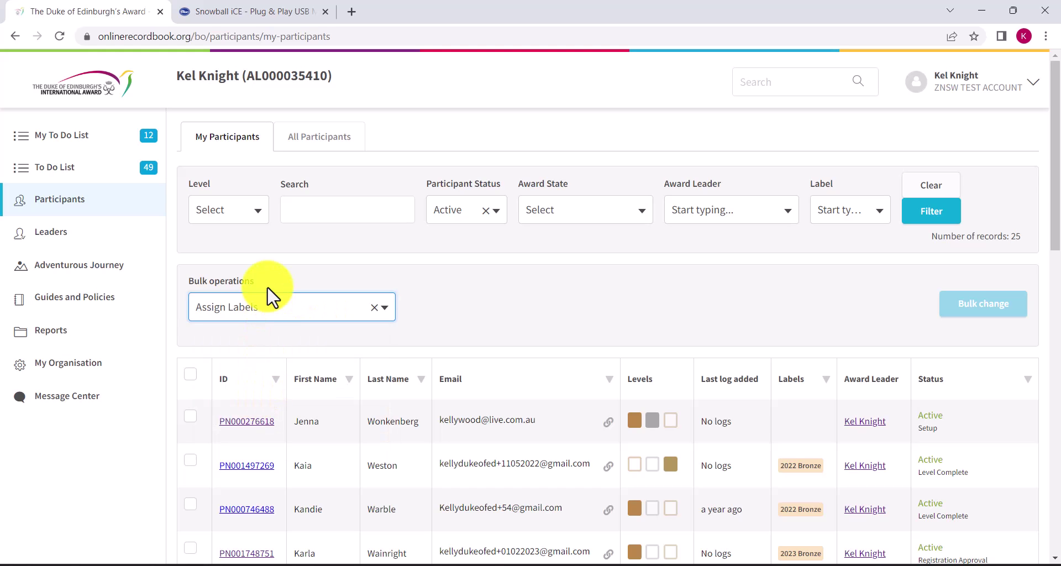
scroll(270, 297, down, 2)
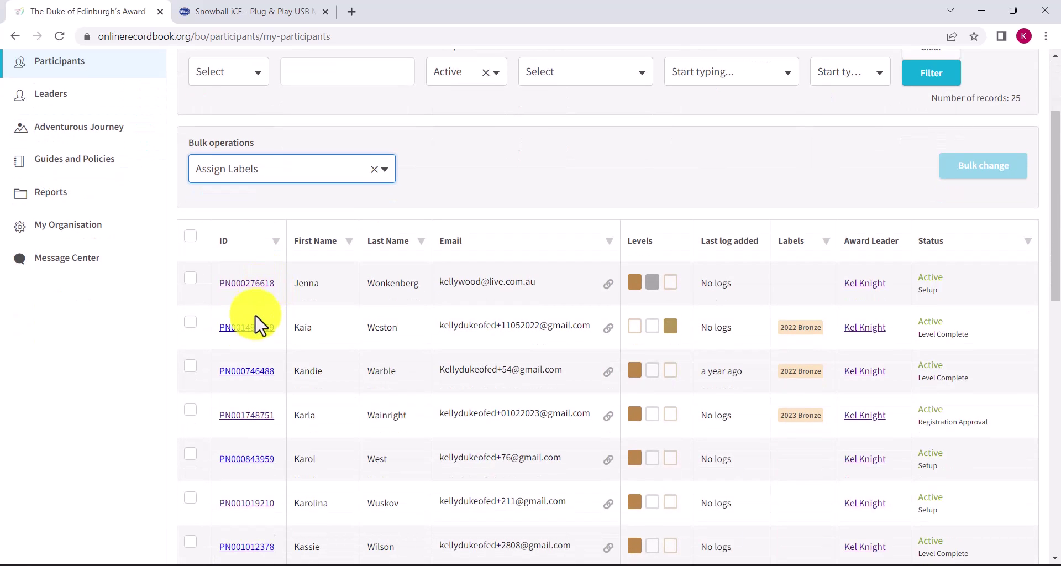
click(190, 454)
click(190, 497)
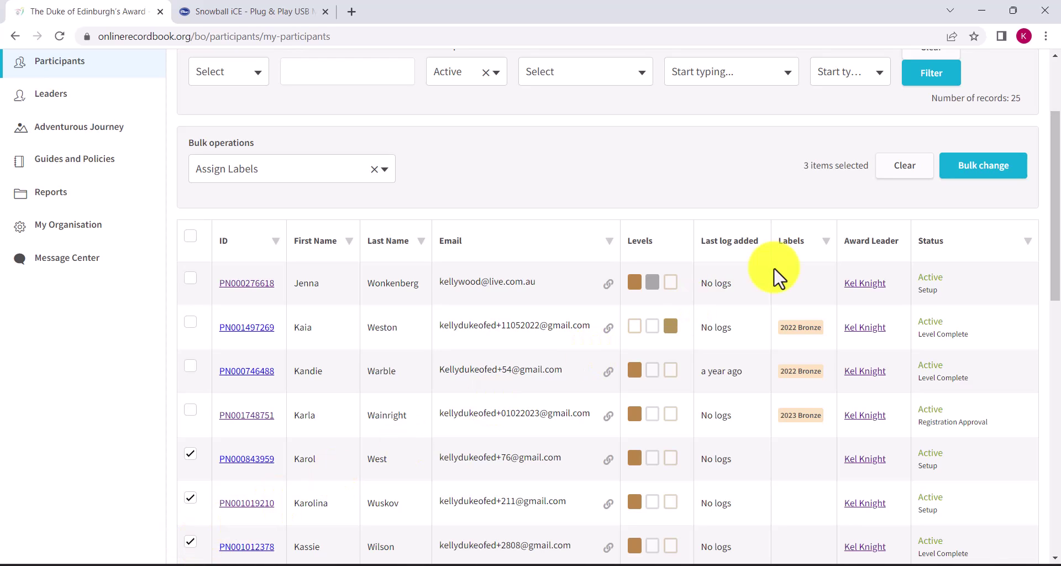
click(986, 176)
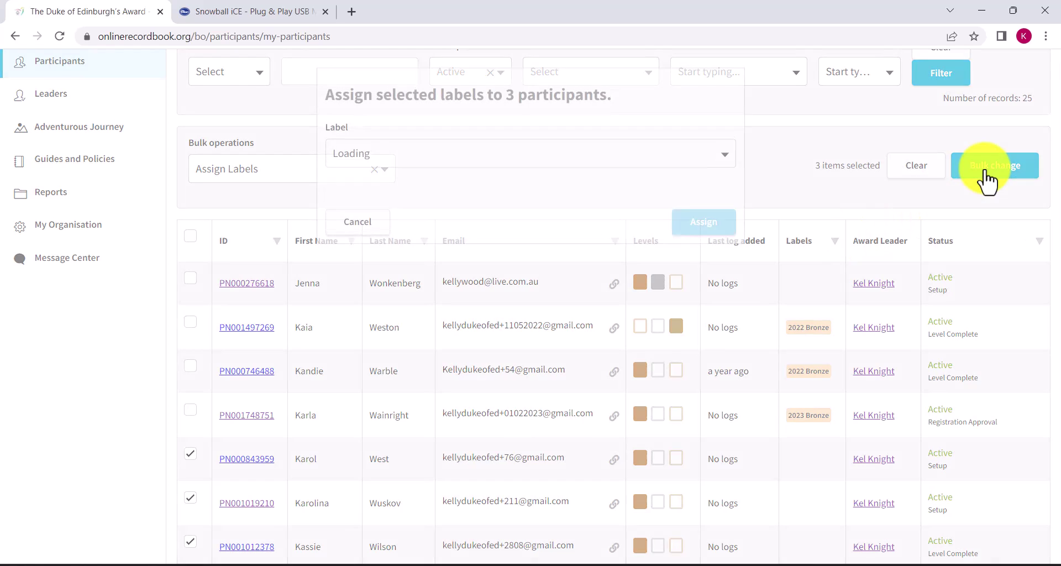
click(462, 167)
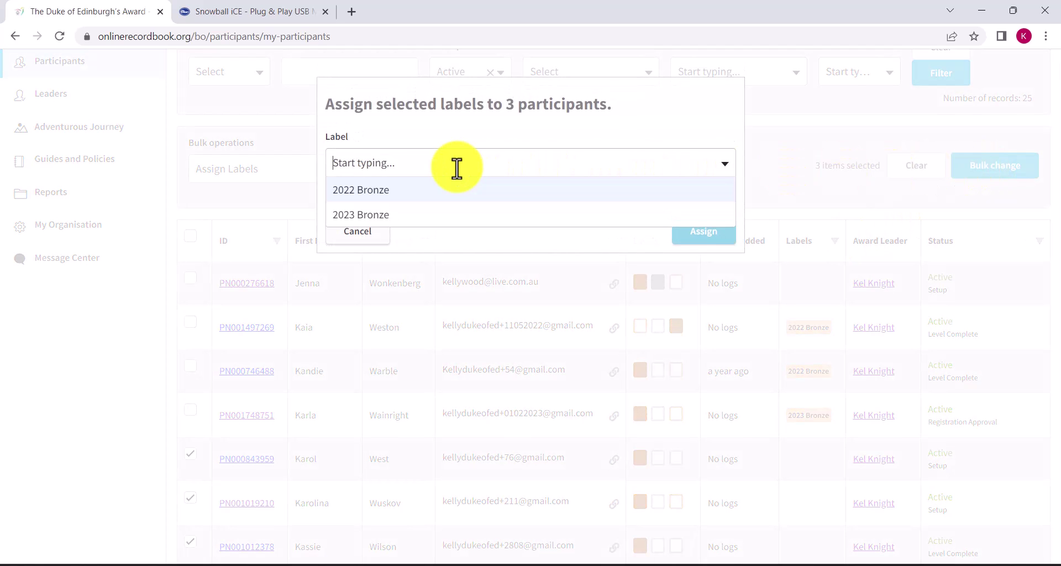
click(432, 218)
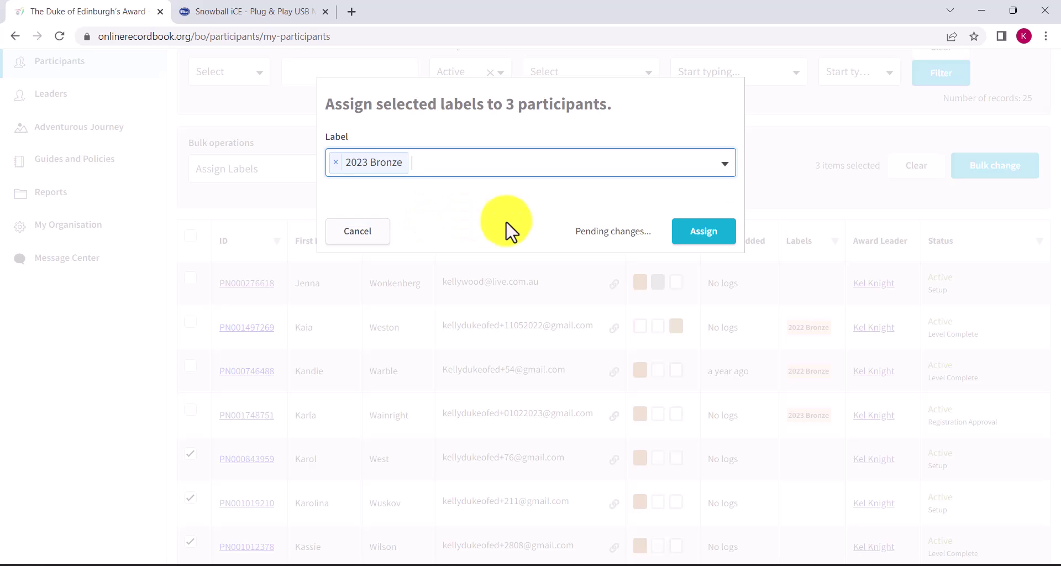
click(720, 241)
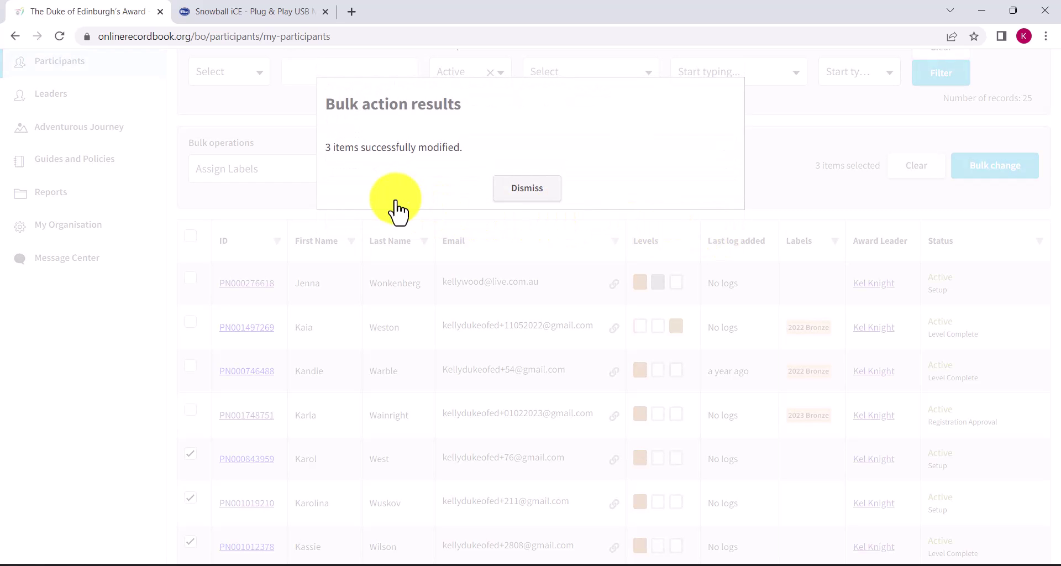
click(193, 211)
- Set the My Participants table to show 50 records per page
scroll(729, 237, down, 3)
scroll(730, 237, down, 4)
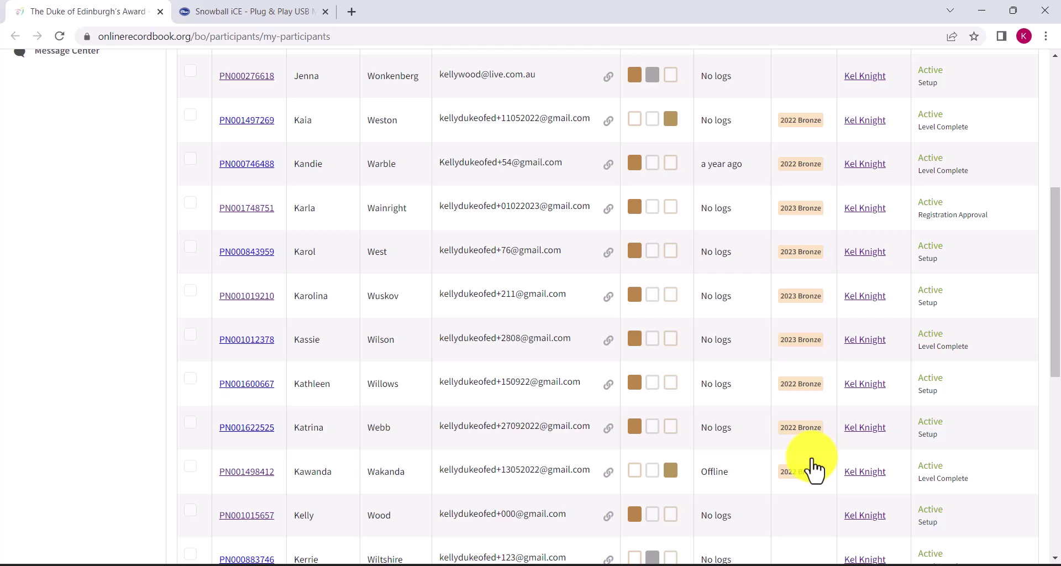
scroll(796, 469, up, 6)
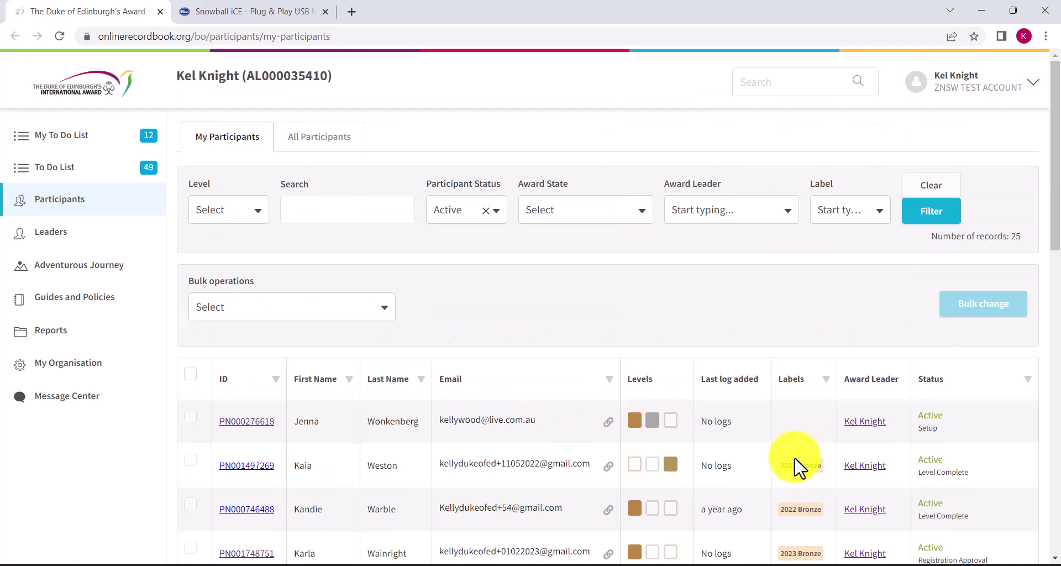
scroll(796, 468, down, 15)
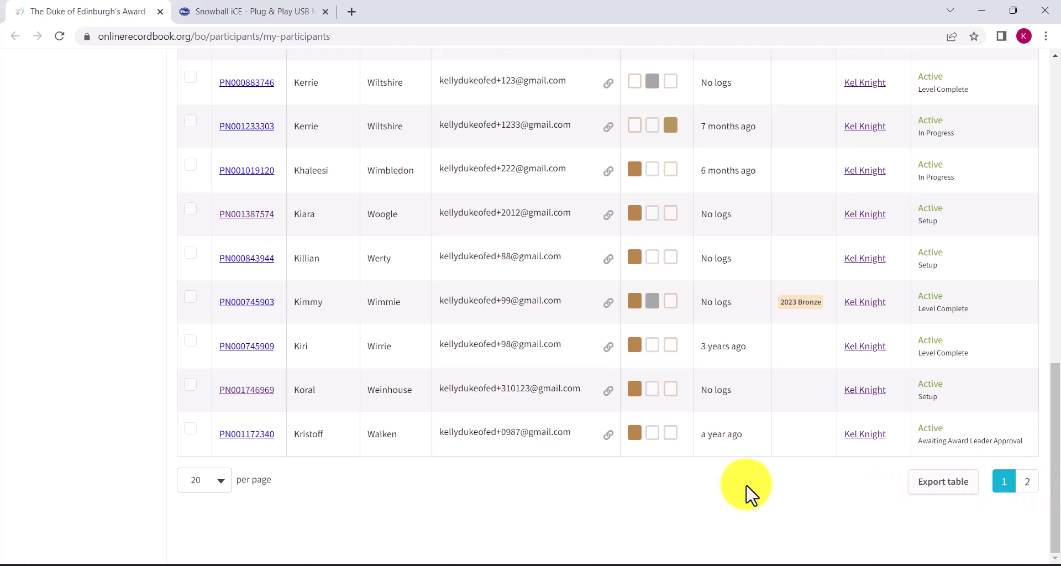
click(218, 485)
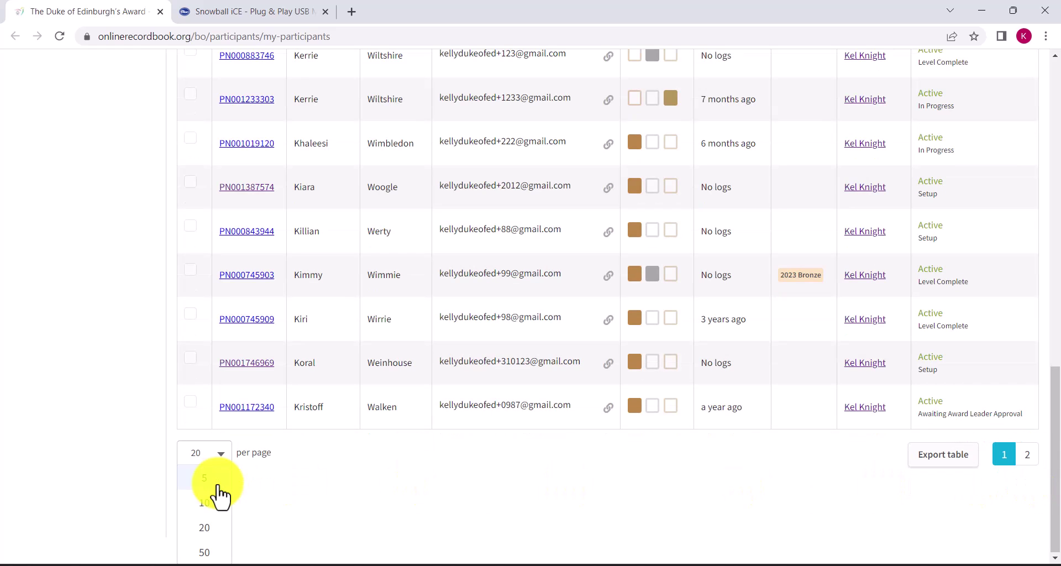
click(205, 553)
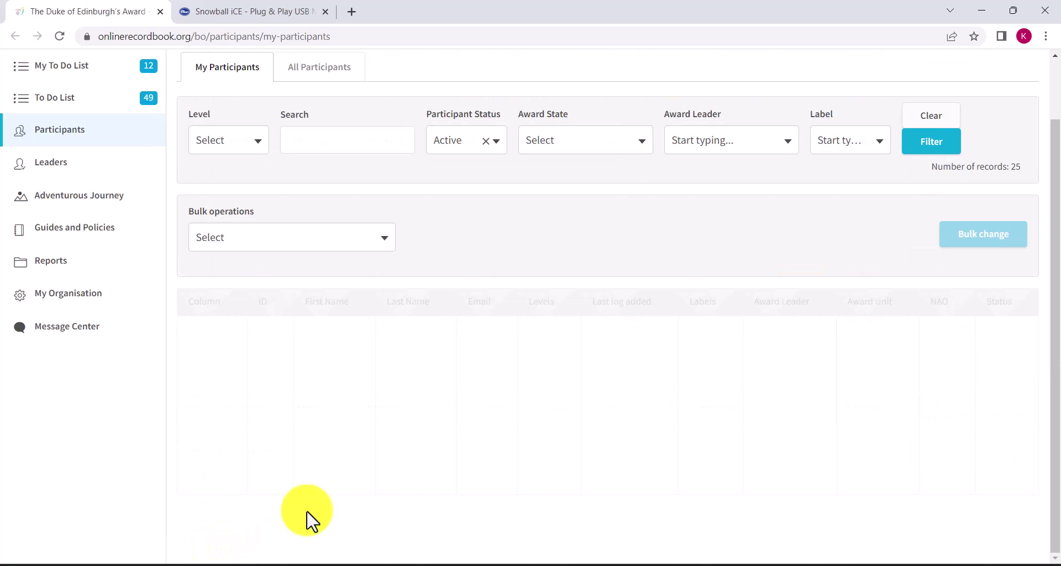
- Open the profile of the first participant in the My Participants list and assign the 2022 Bronze label
scroll(460, 453, down, 15)
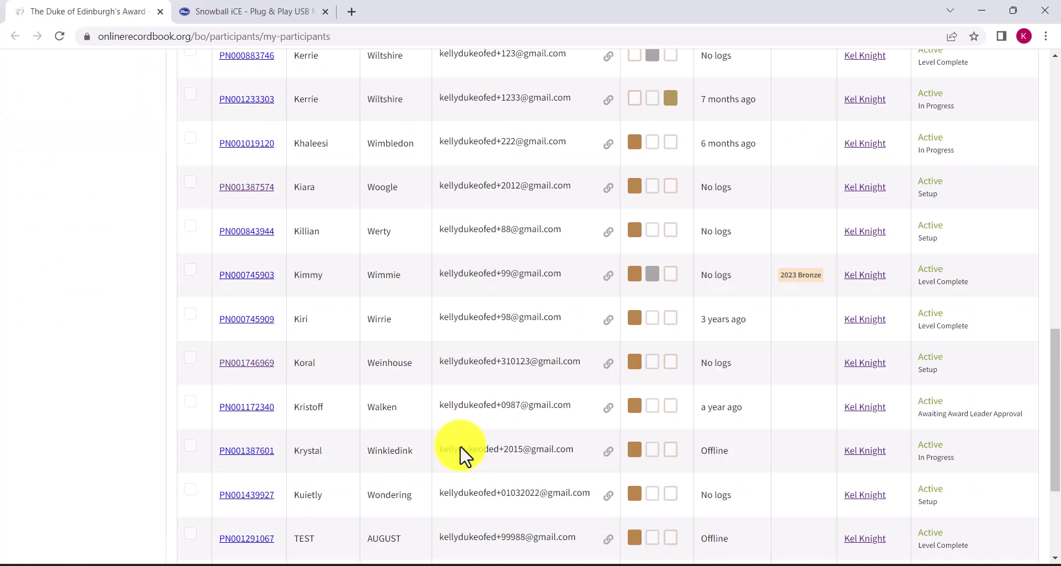
scroll(498, 453, down, 4)
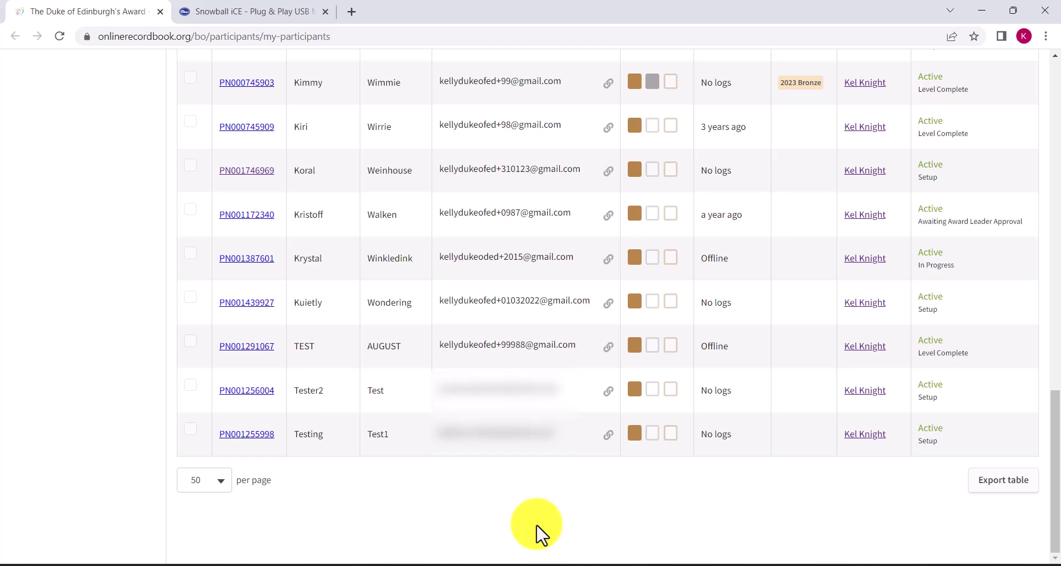
scroll(536, 533, up, 15)
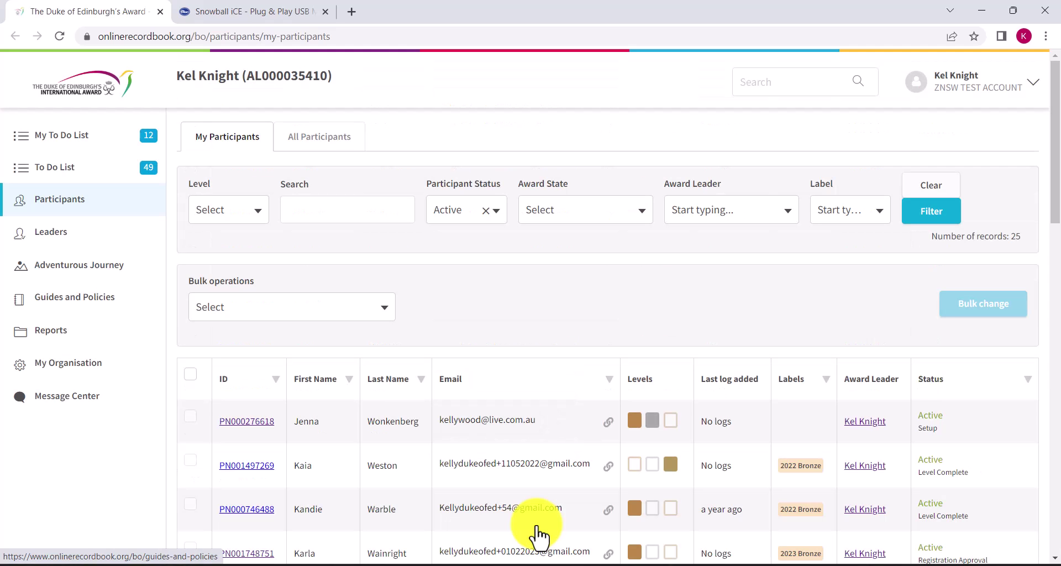
click(67, 206)
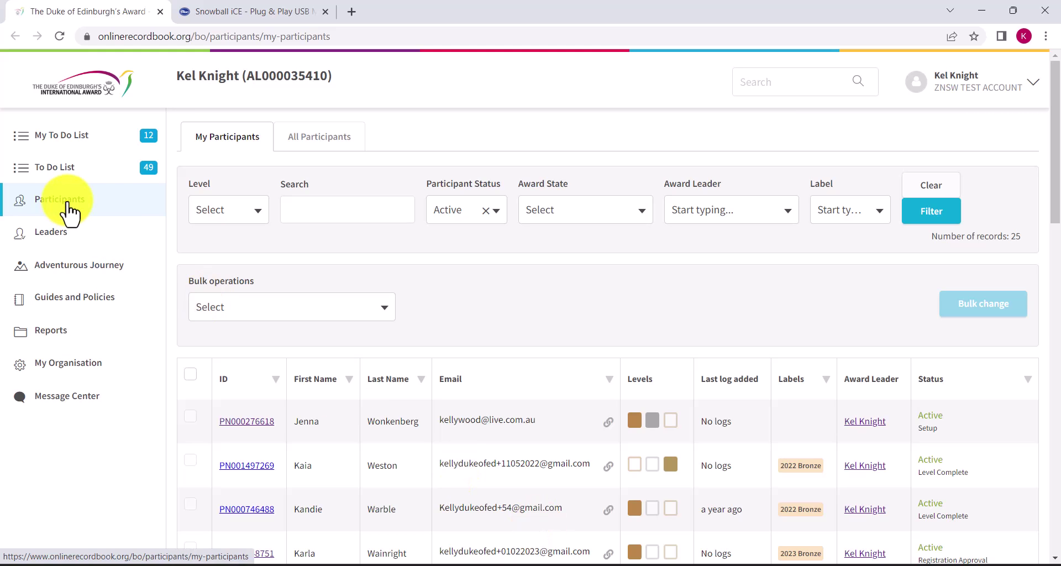
click(254, 421)
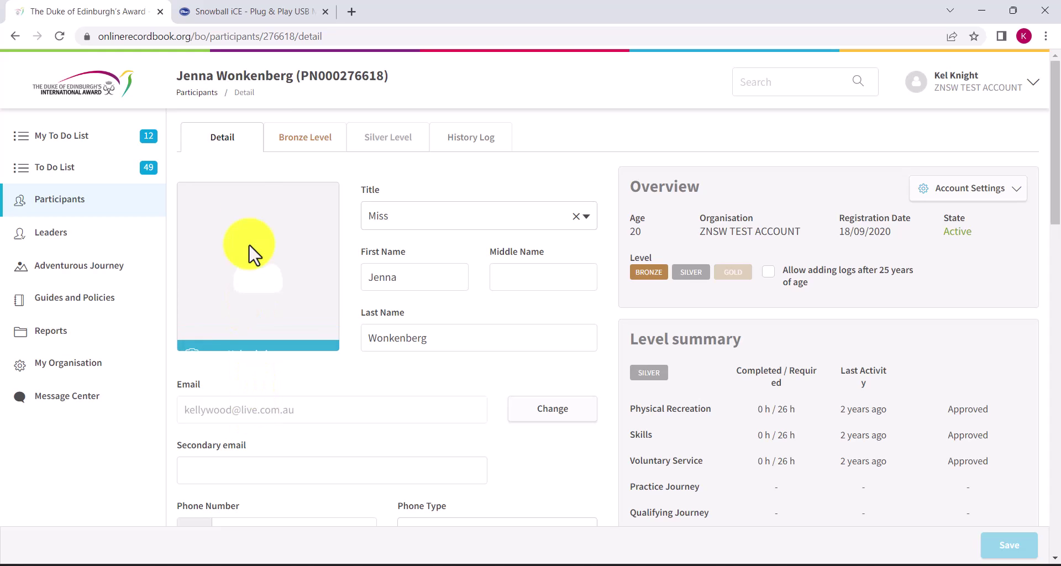
scroll(247, 158, down, 4)
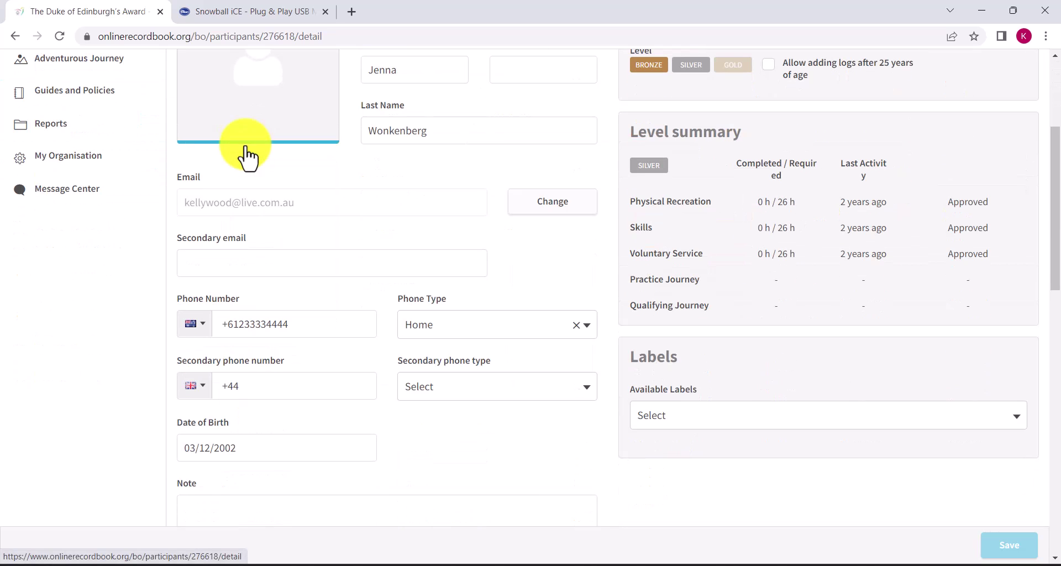
click(720, 423)
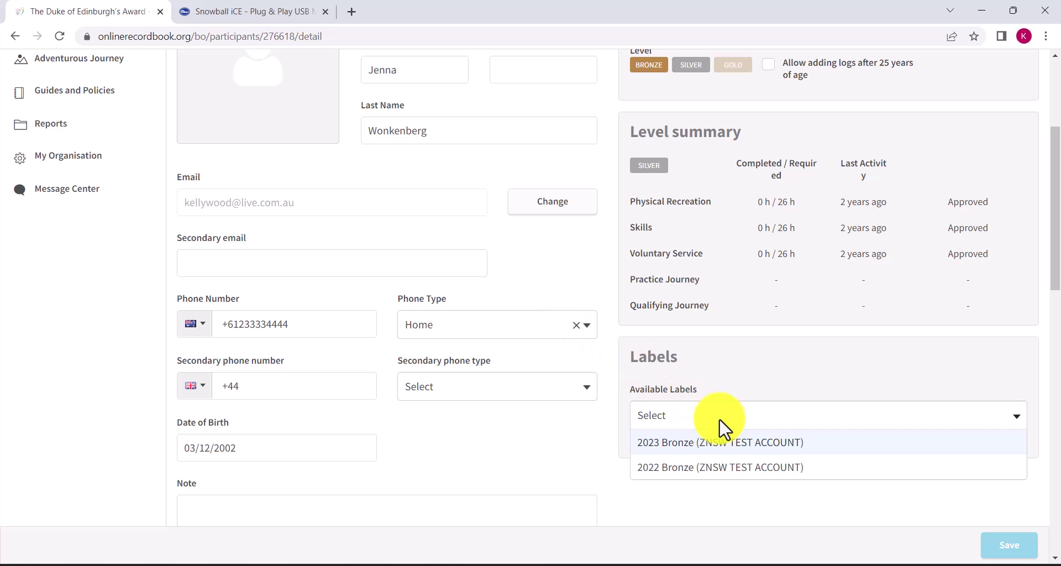
click(724, 470)
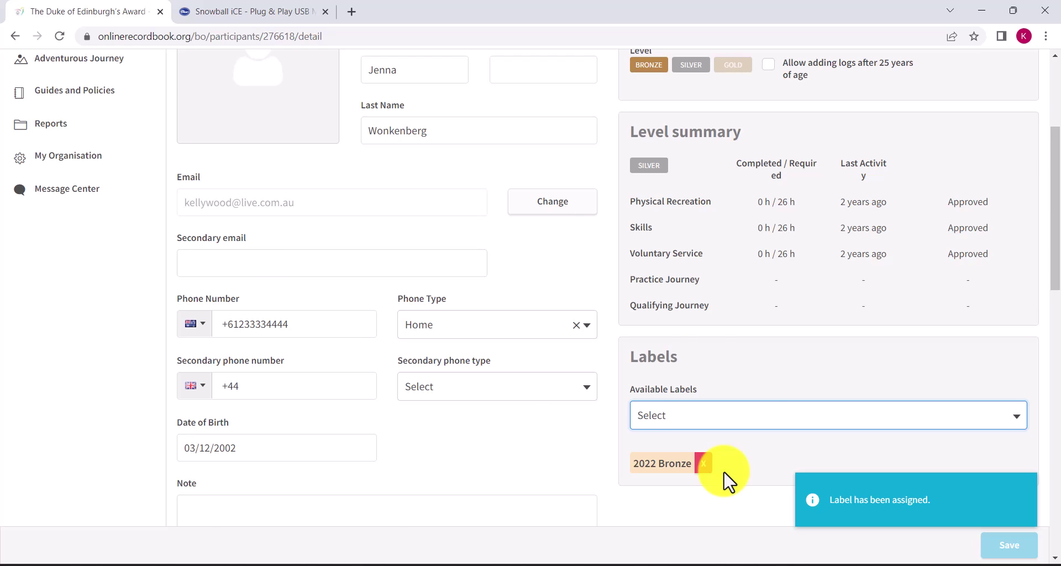
scroll(728, 480, up, 4)
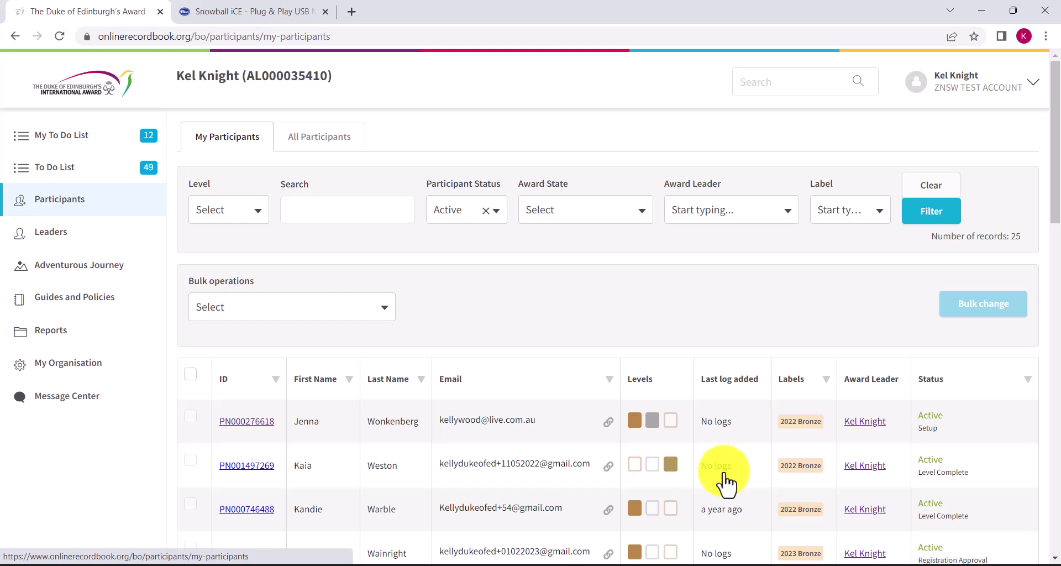
- Reopen the first participant's profile, remove the 2022 Bronze label and return to the My Participants list
click(245, 422)
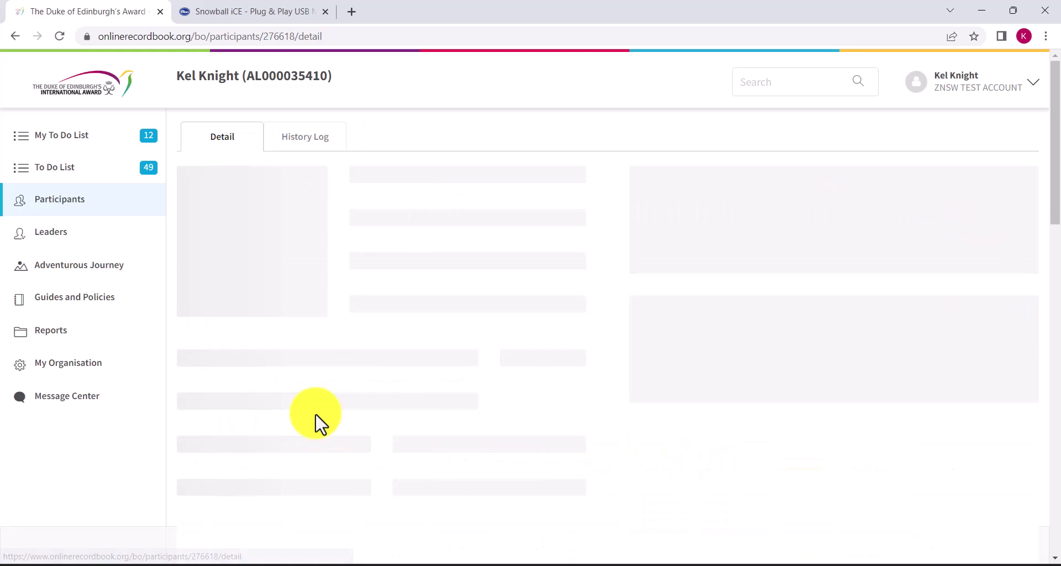
scroll(884, 367, down, 1)
scroll(884, 367, down, 6)
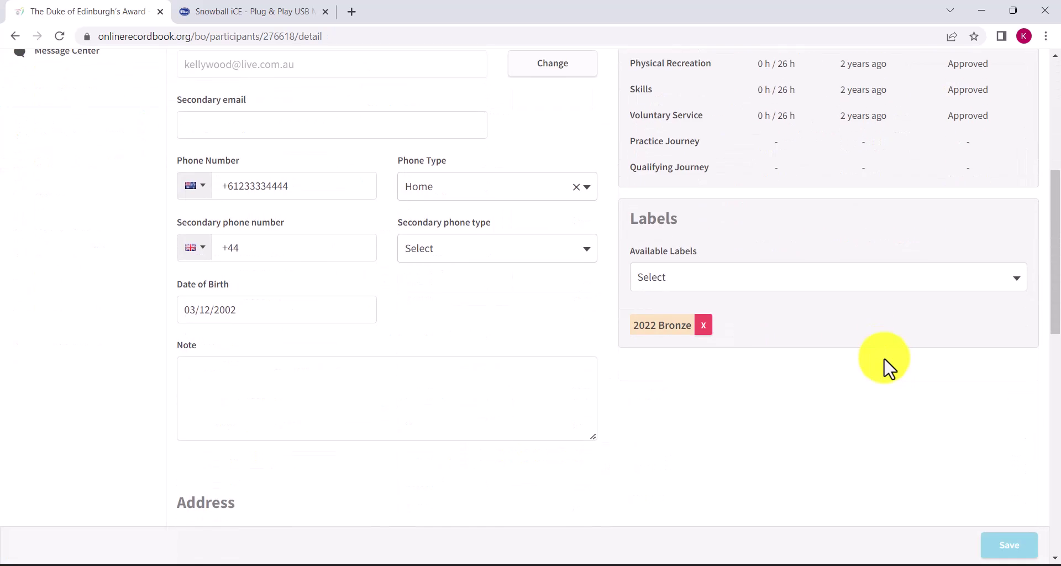
click(704, 327)
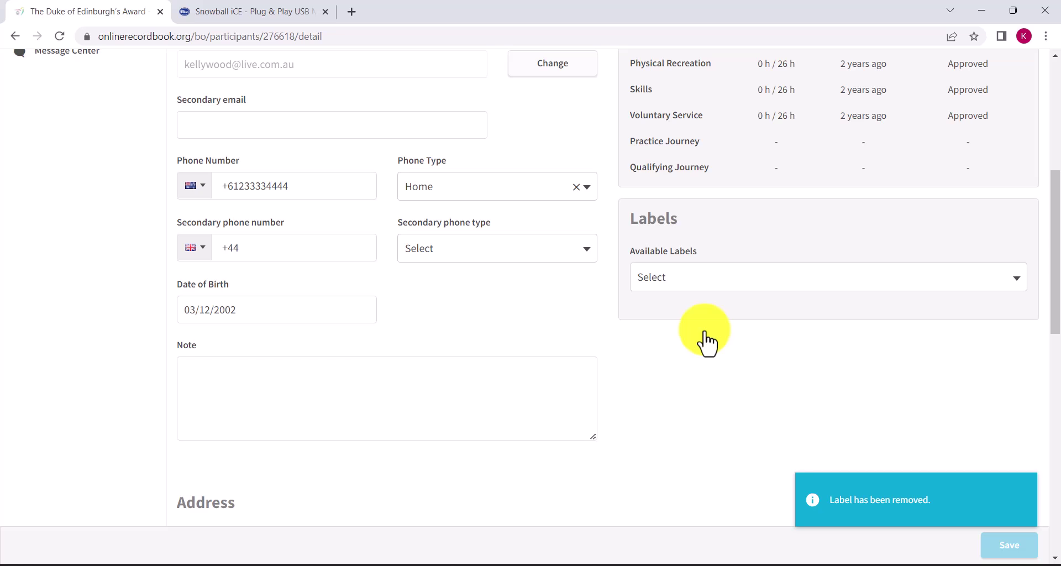
key(alt+Left)
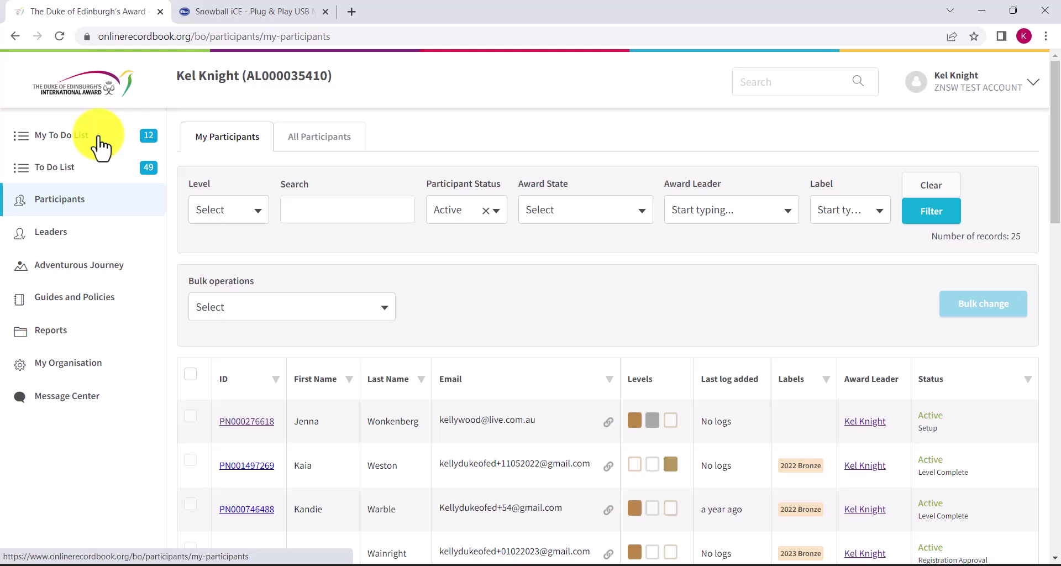
- Filter the My Participants list by the 2023 Bronze label, then clear the filter
click(328, 146)
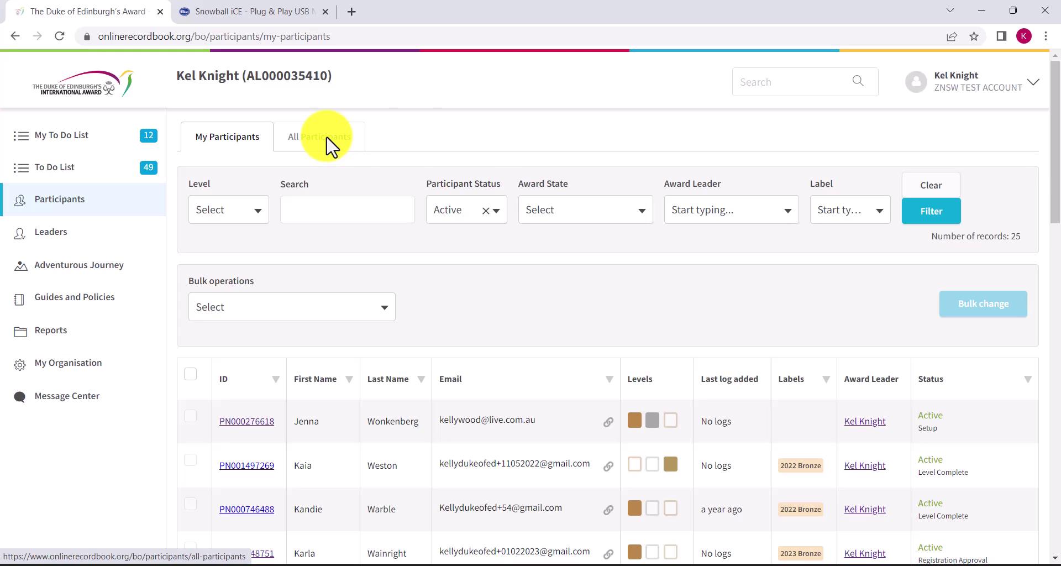
click(842, 214)
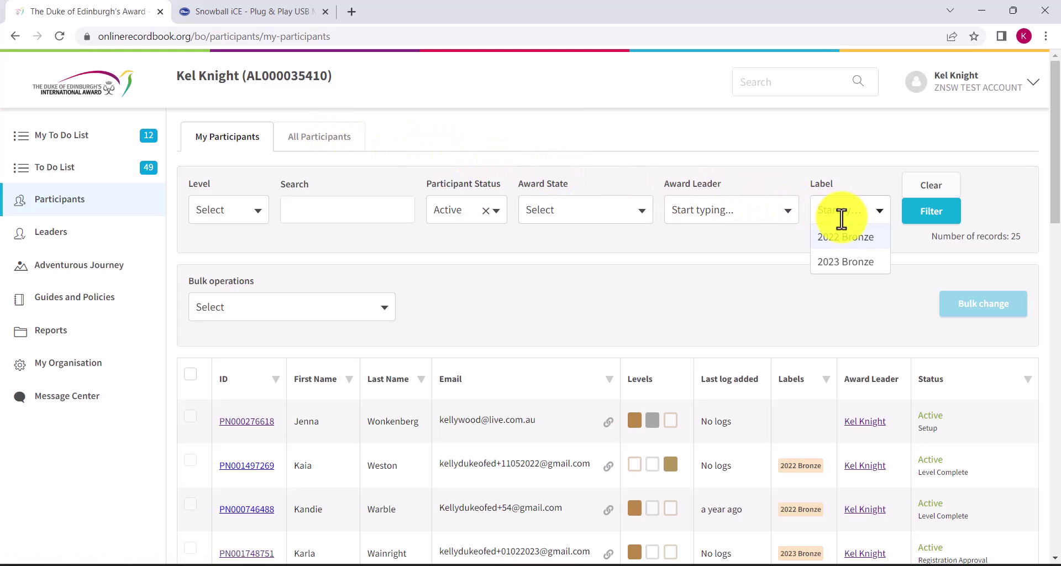
click(846, 260)
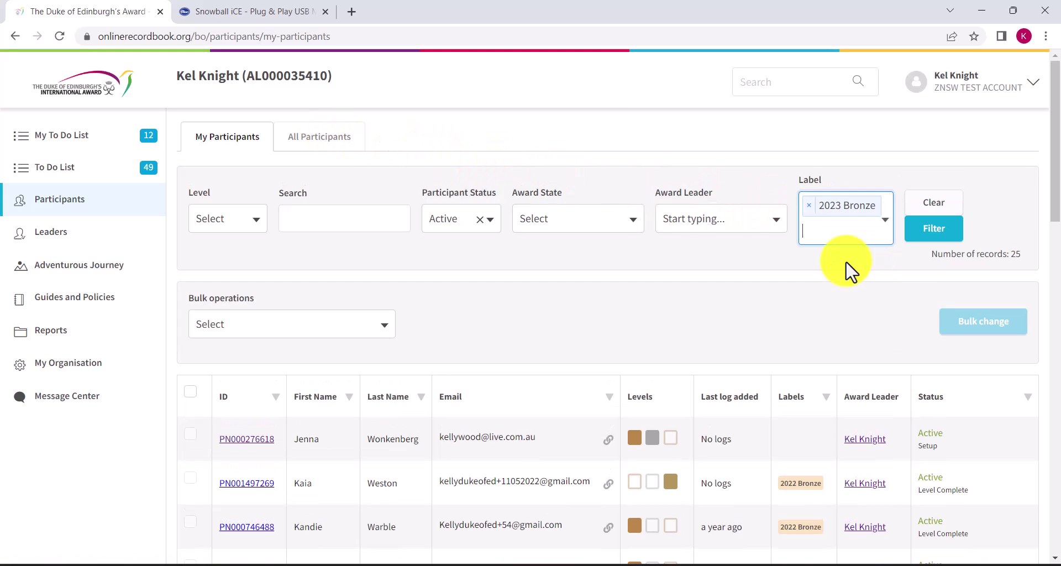
click(942, 238)
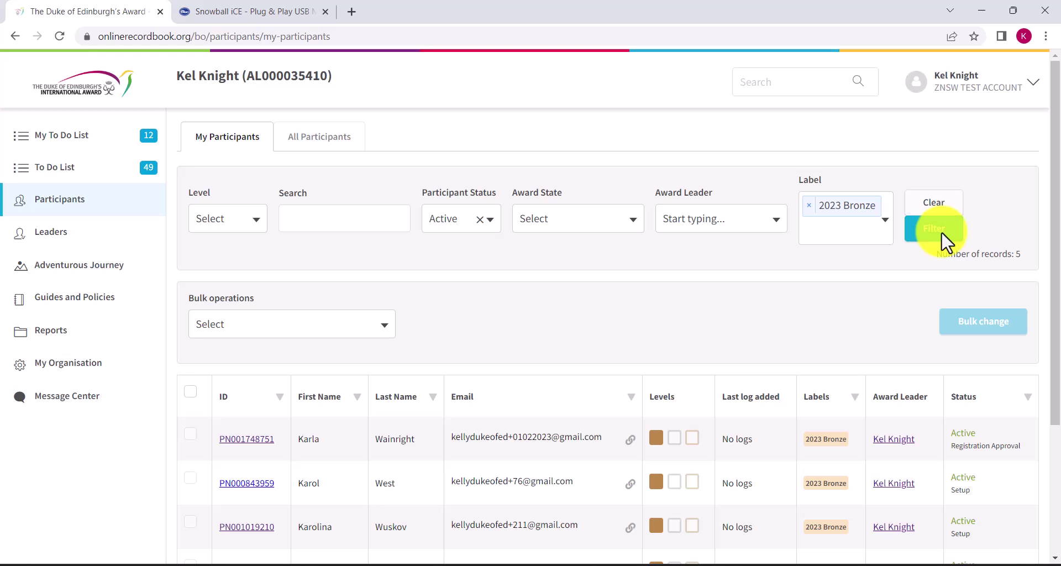
click(933, 206)
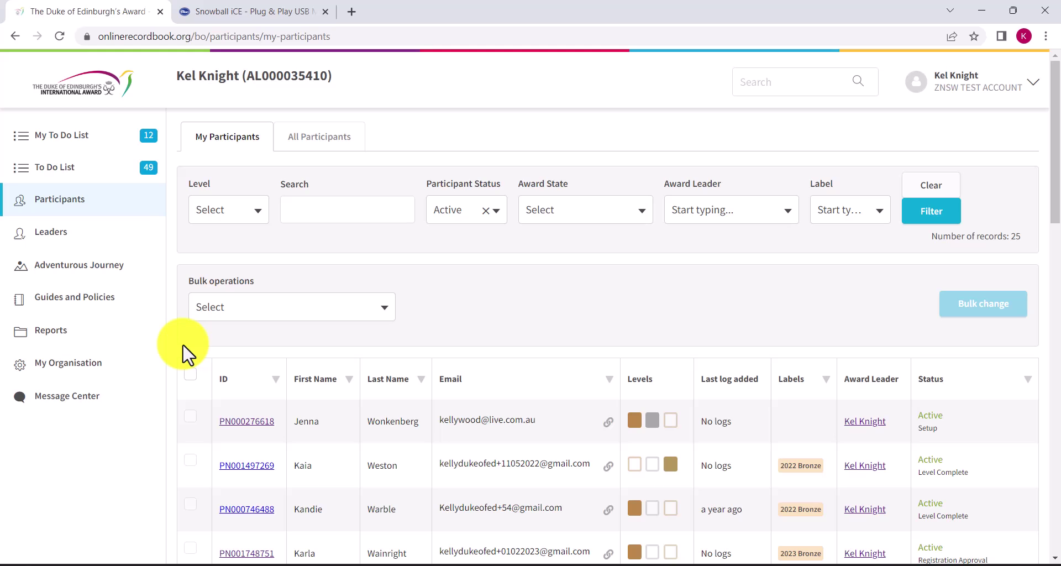
- Examine the general participant reports on the Reports page for the ones that include labels among their fields
click(56, 346)
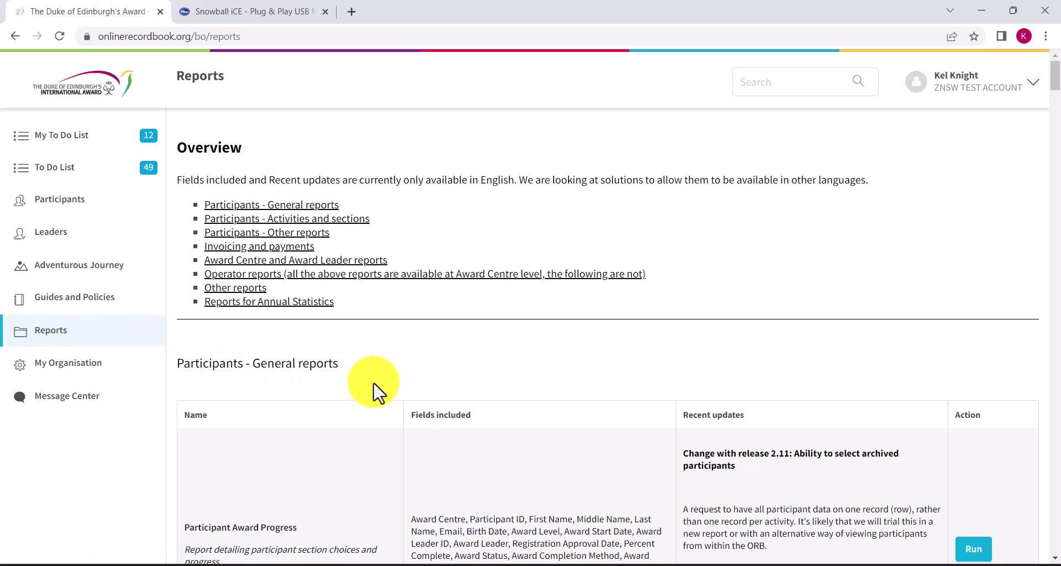
scroll(376, 390, down, 4)
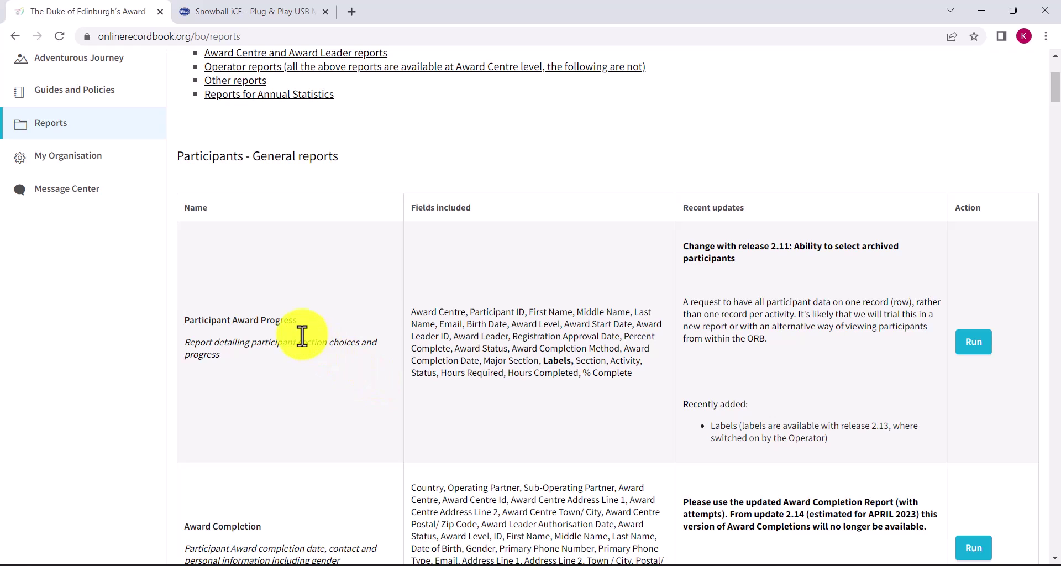
scroll(302, 336, down, 4)
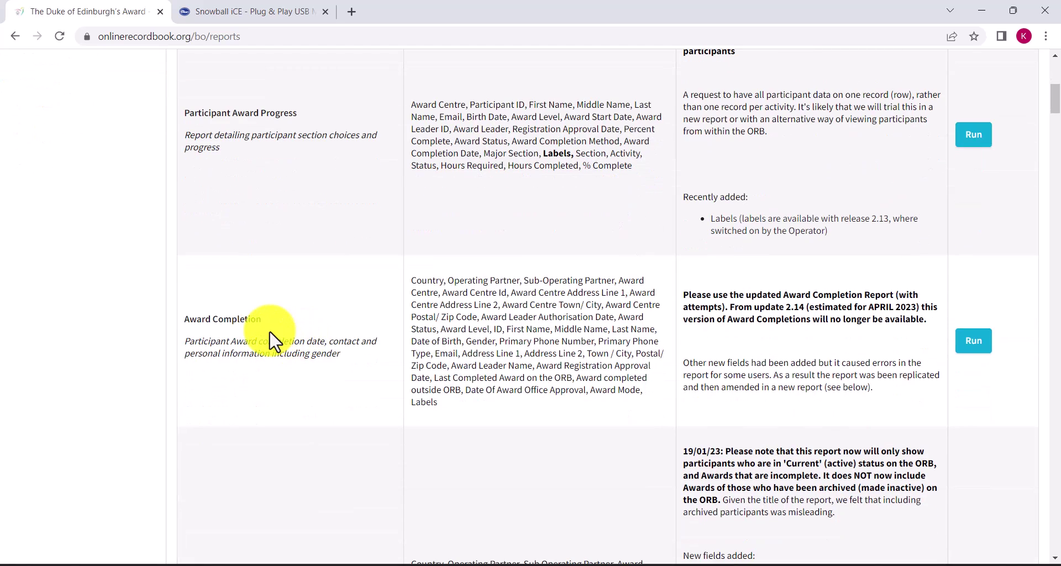
scroll(271, 340, down, 4)
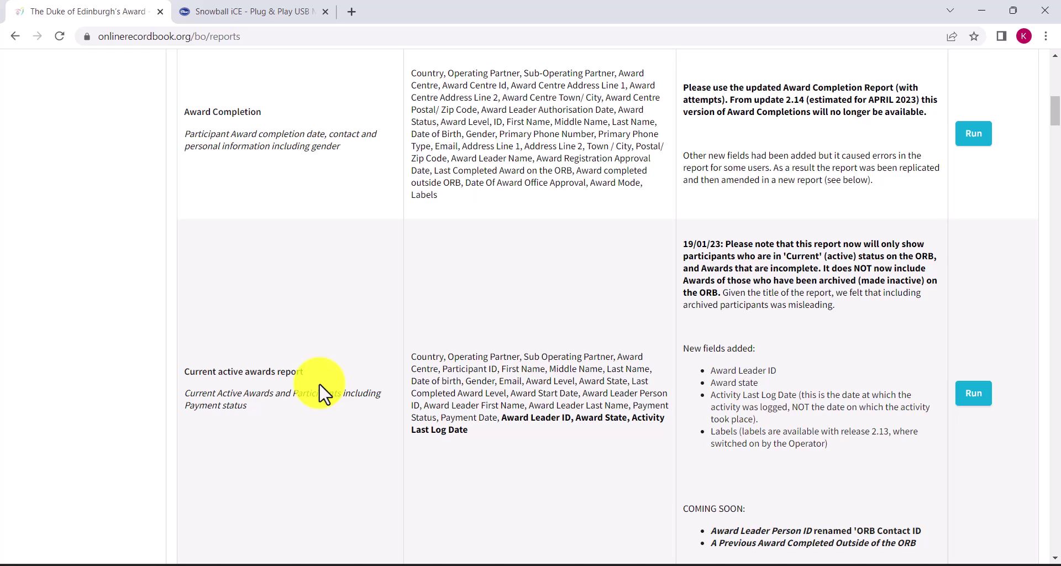
scroll(320, 387, up, 15)
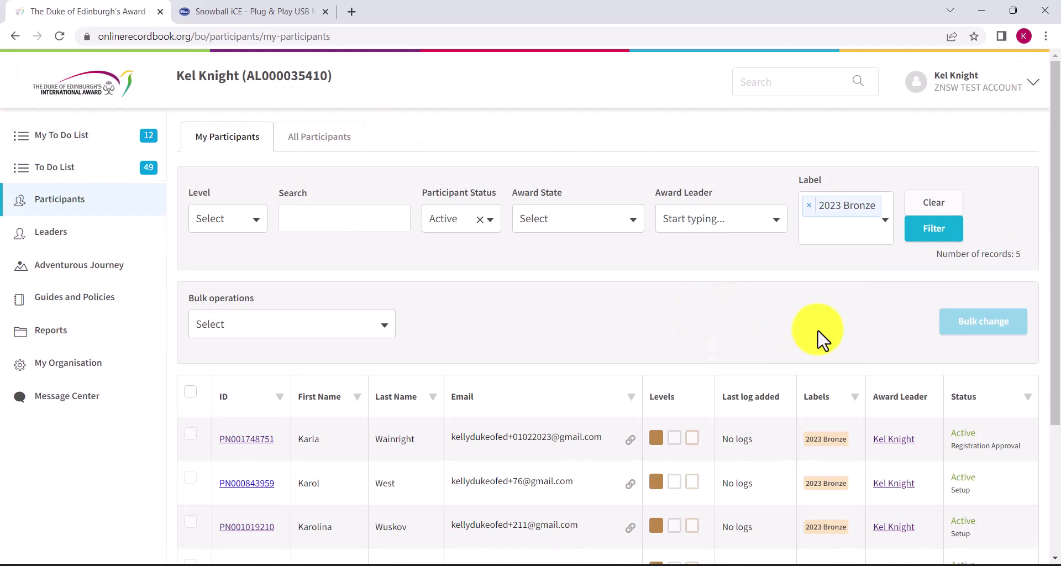
- Export the My Participants table filtered by the 2023 Bronze label as an XLS file
scroll(818, 332, down, 3)
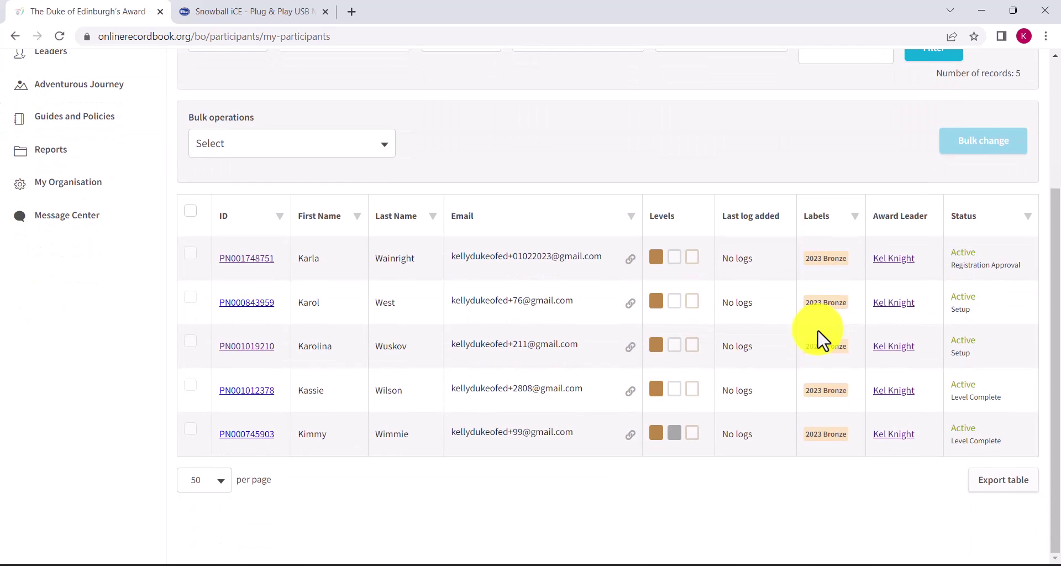
click(1015, 493)
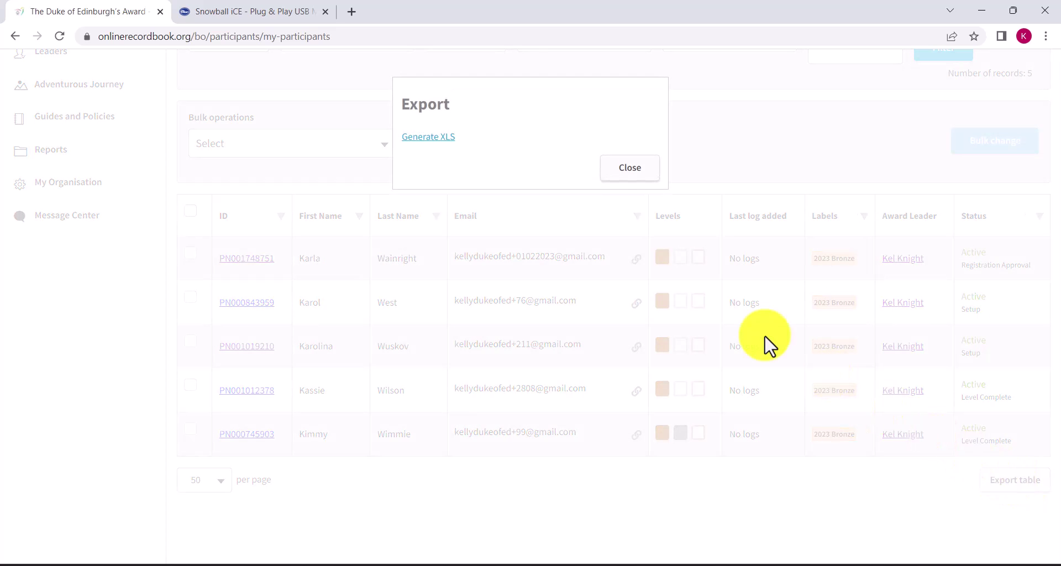
click(429, 141)
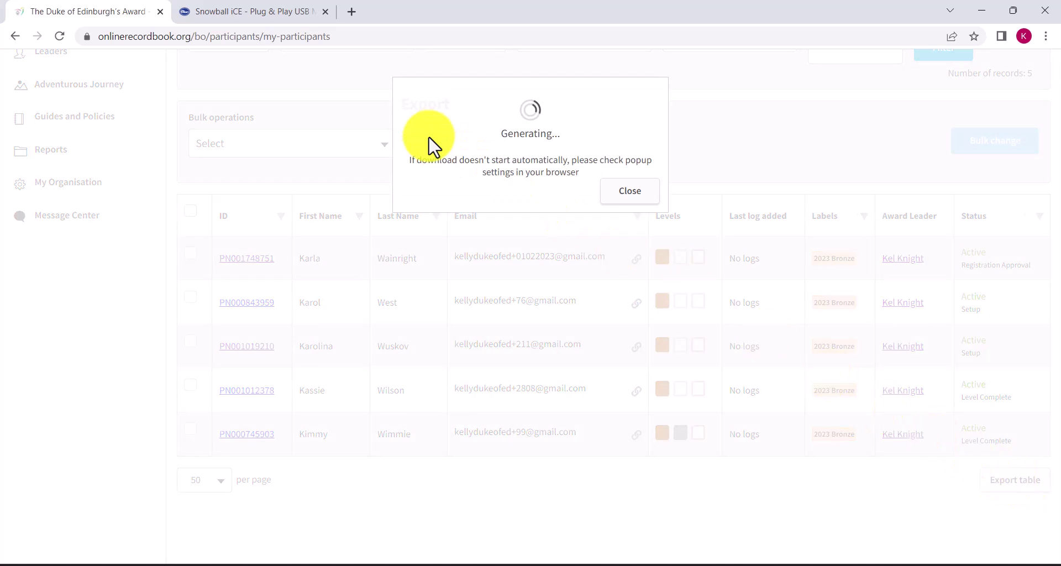